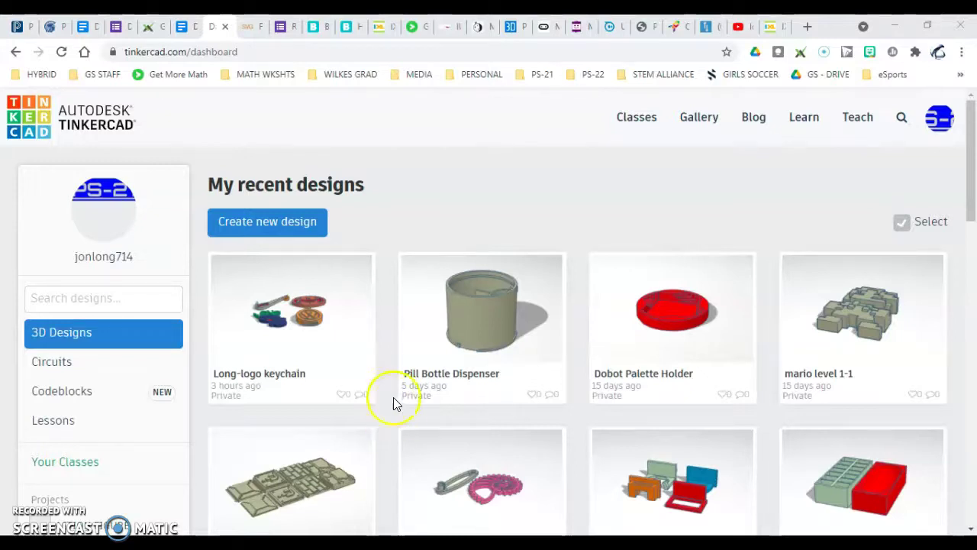
- Create a new 3D design and rename it with the owner's surname followed by "-Spiral Bowl"
mouse_move(458, 292)
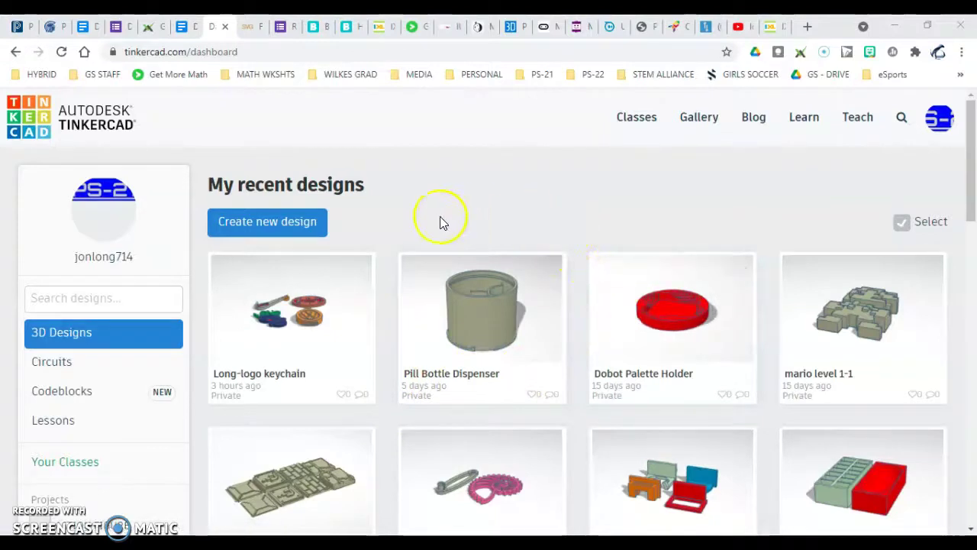
click(282, 225)
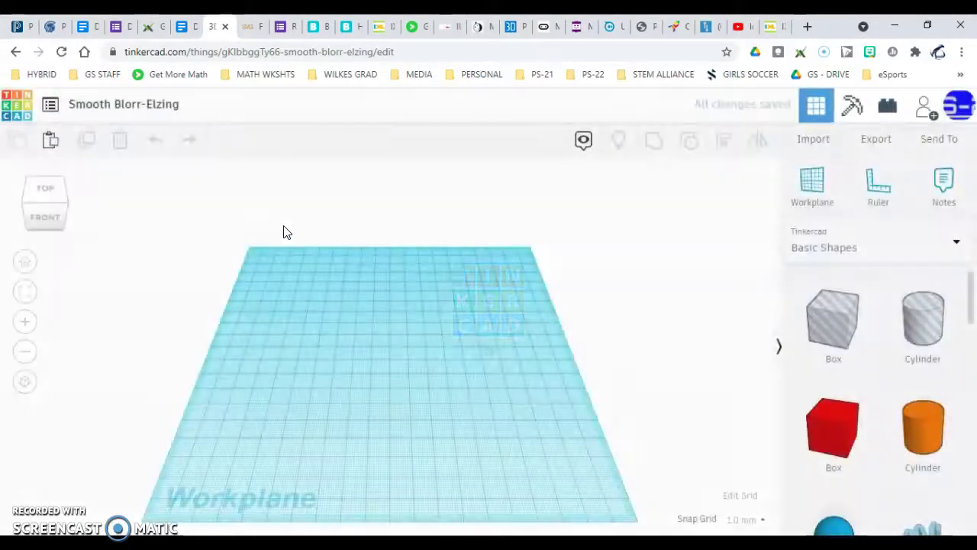
click(156, 113)
text(Long-)
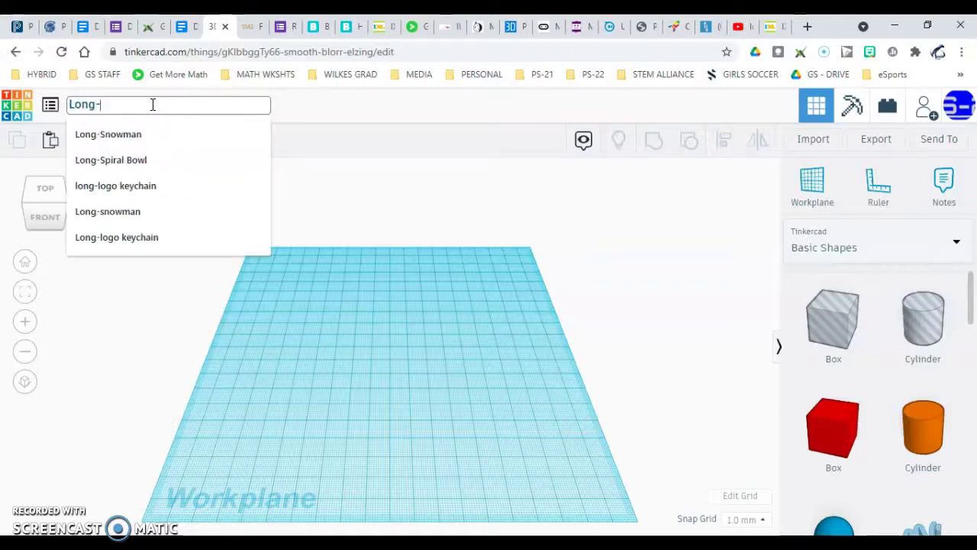
text(S)
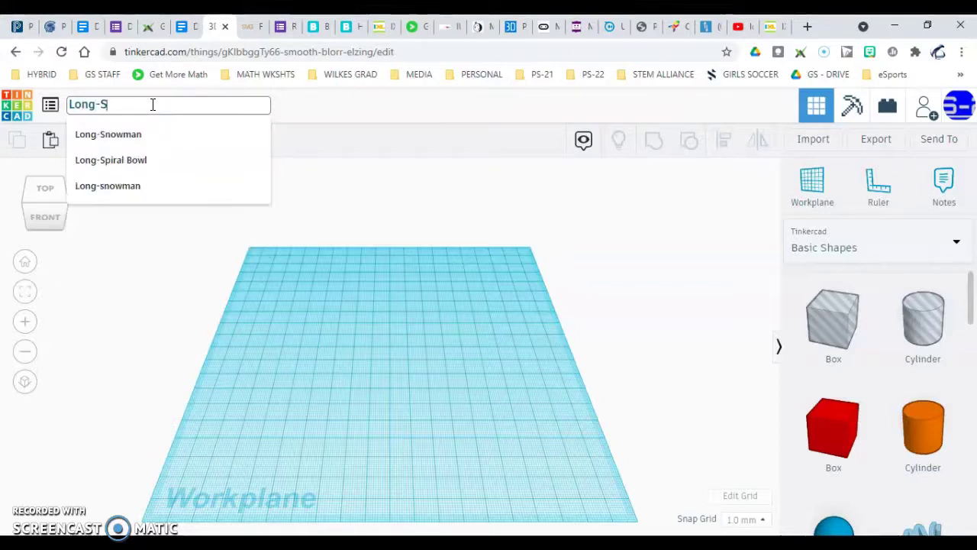
text(piral Bo)
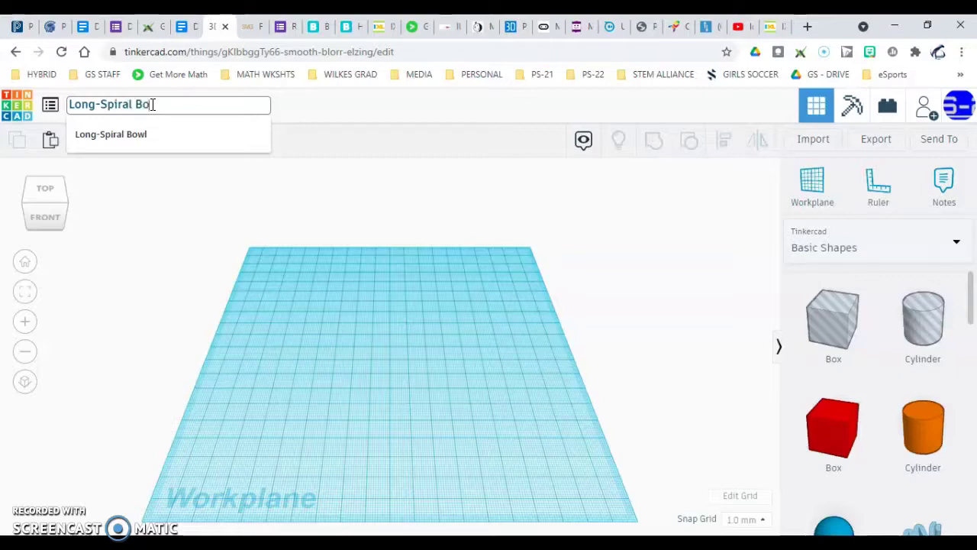
text(wl)
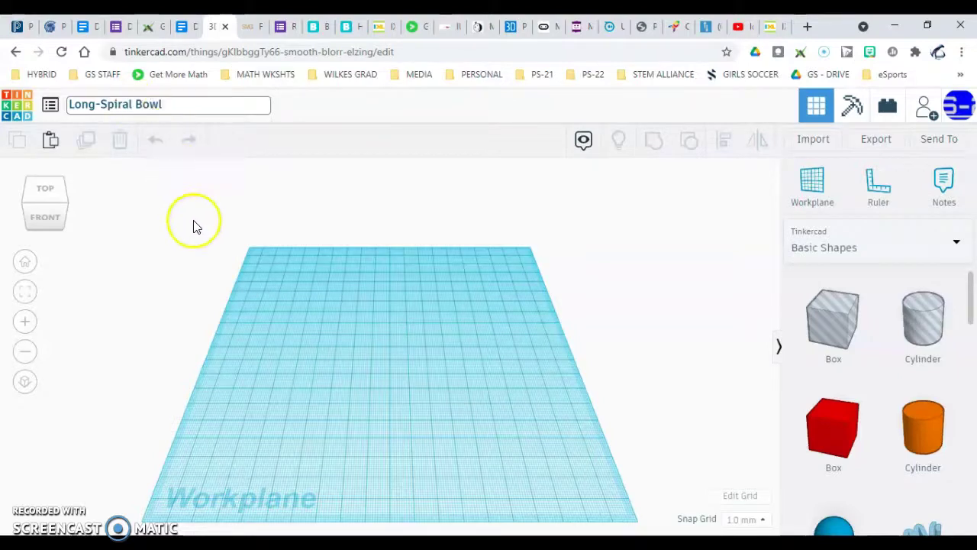
- Resize the workplane grid to a width of 120 mm and a length of 120 mm
click(728, 495)
double_click(426, 362)
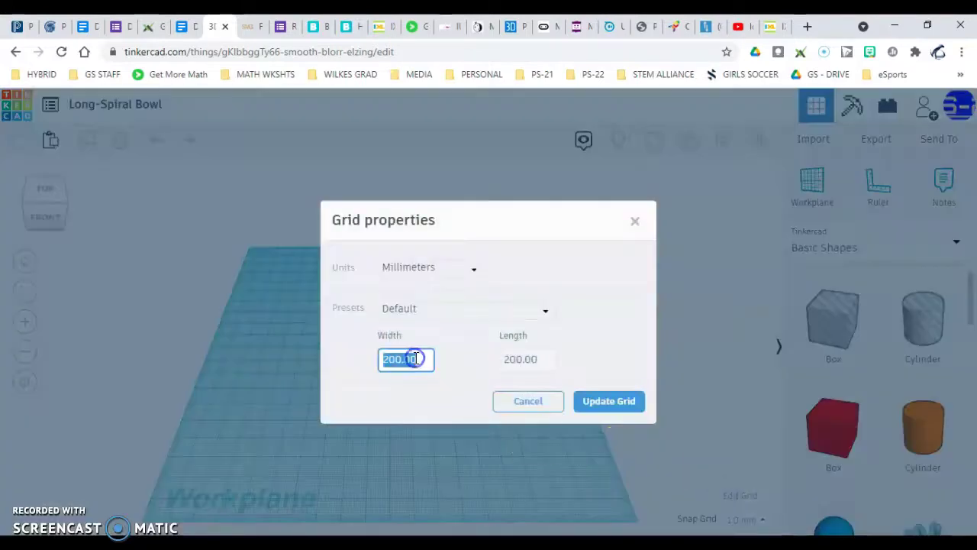
text(120)
click(526, 362)
double_click(525, 362)
text(12)
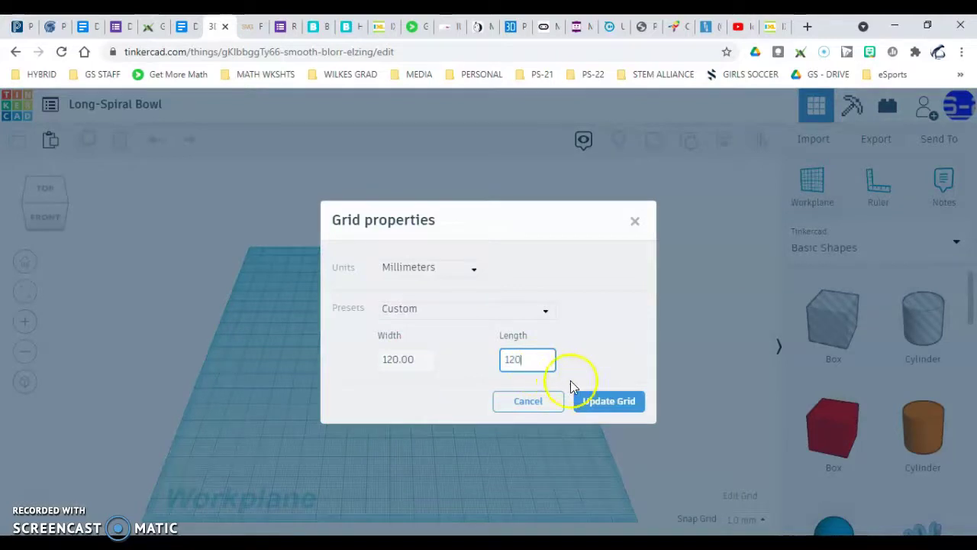
click(602, 401)
- Place the ruler at the workplane's front-left corner and add a solid red box near the front left of the grid
click(876, 185)
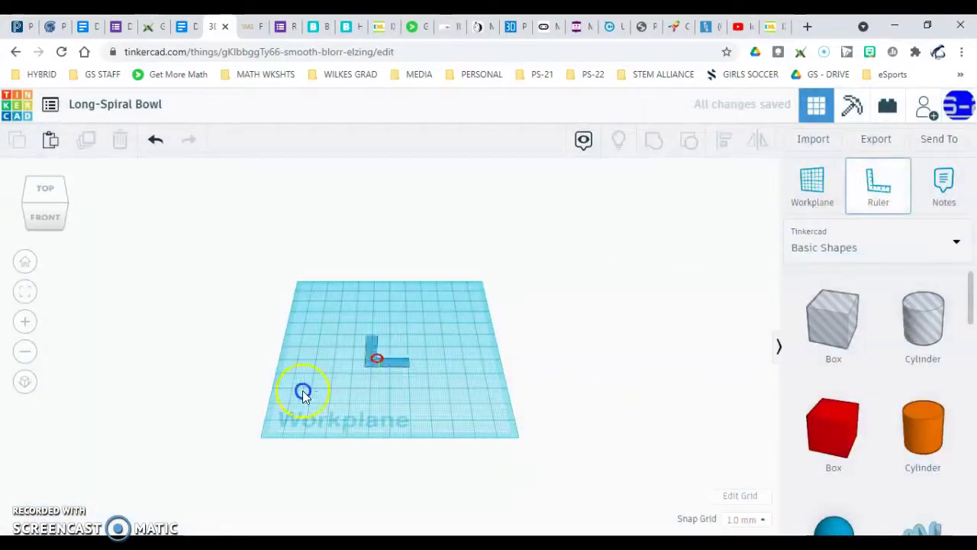
click(273, 425)
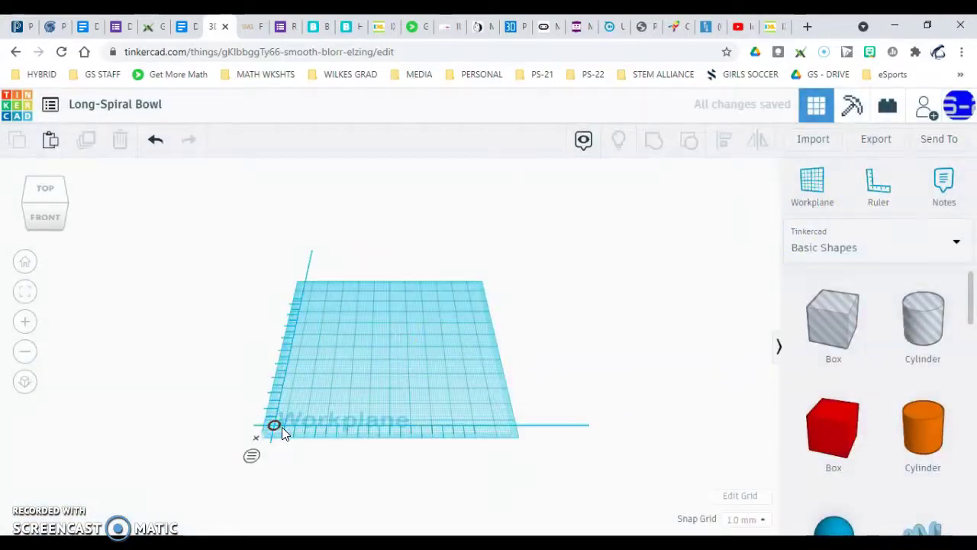
scroll(312, 420, up, 5)
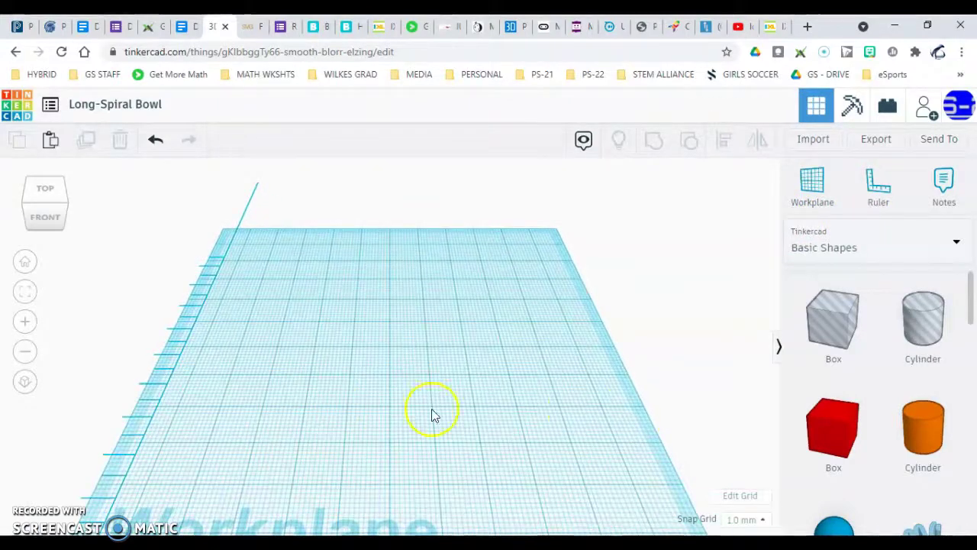
drag(847, 432, 314, 404)
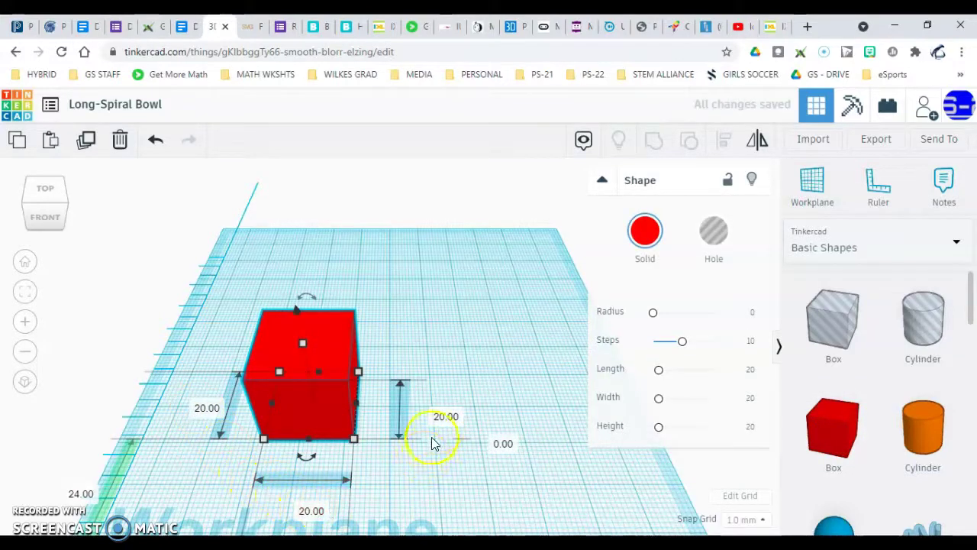
- Set both the length and the width of the red box's base to 25 mm
right_drag(439, 428, 438, 400)
click(194, 388)
key(Return)
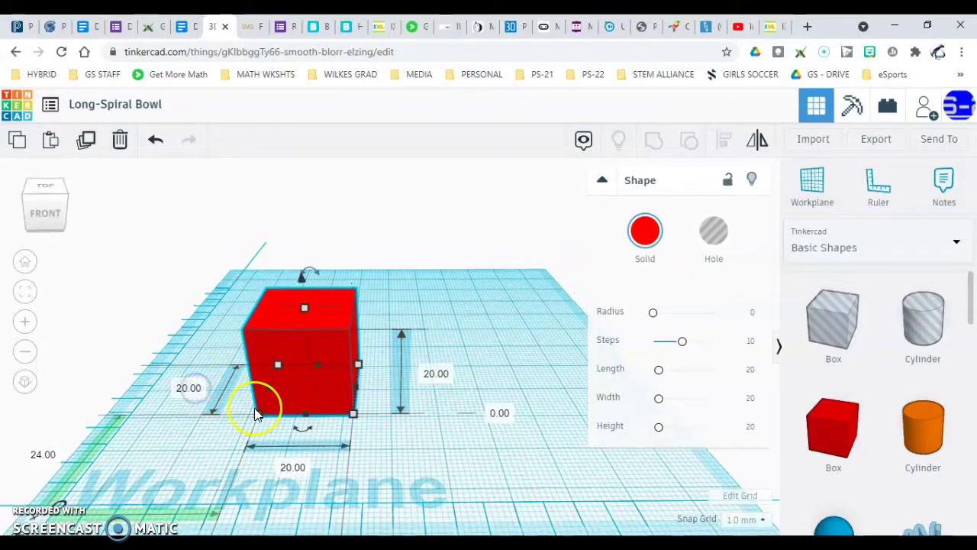
click(192, 390)
text(25)
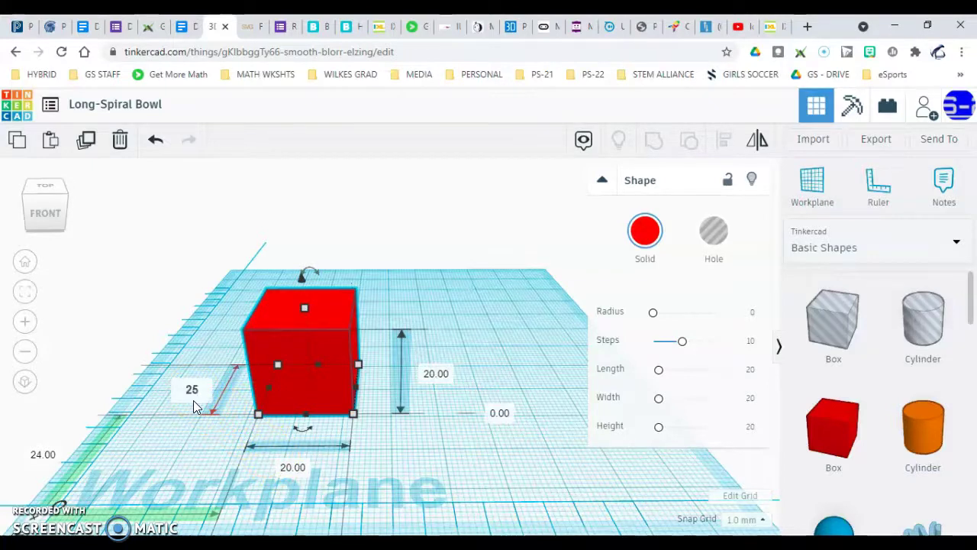
key(Return)
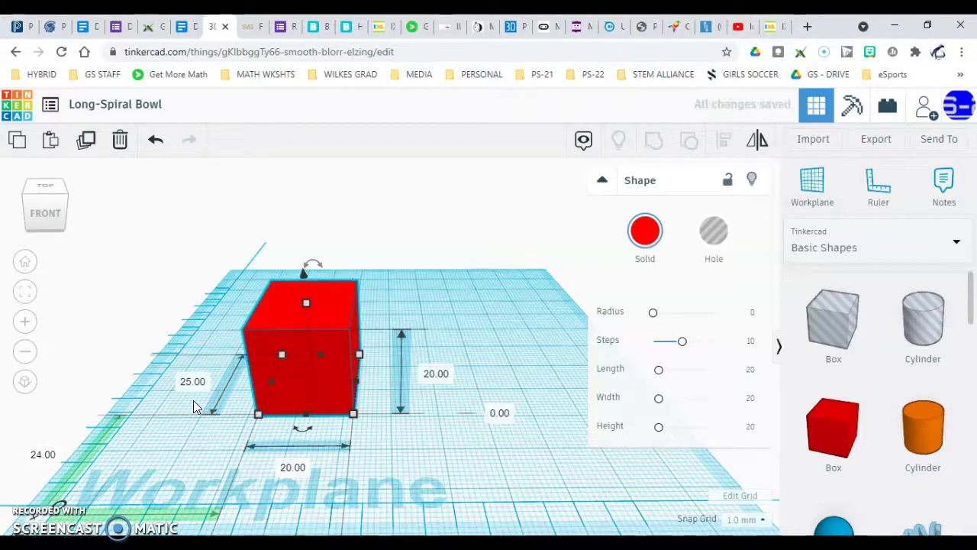
click(291, 472)
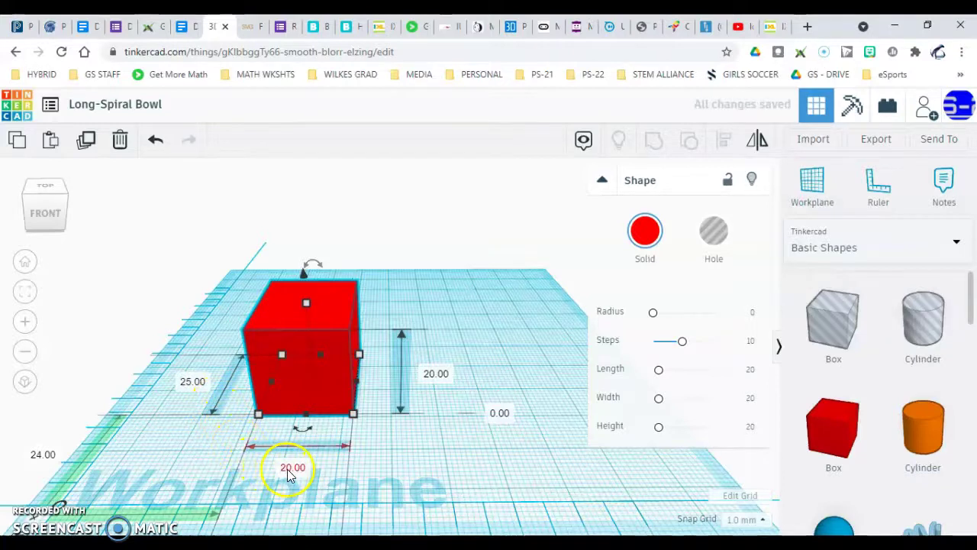
text(25)
key(Return)
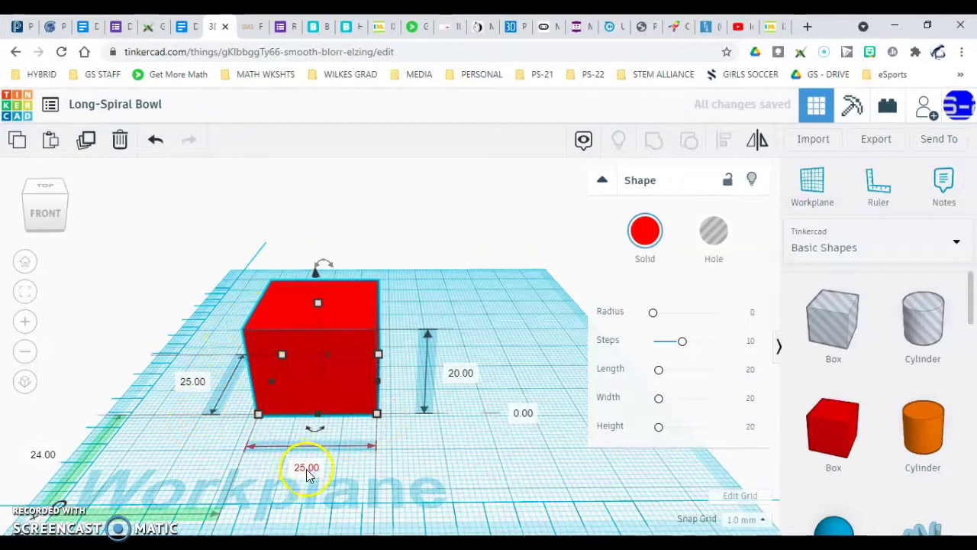
- Set the red box's height to 2 mm to flatten it into a thin plate
click(461, 374)
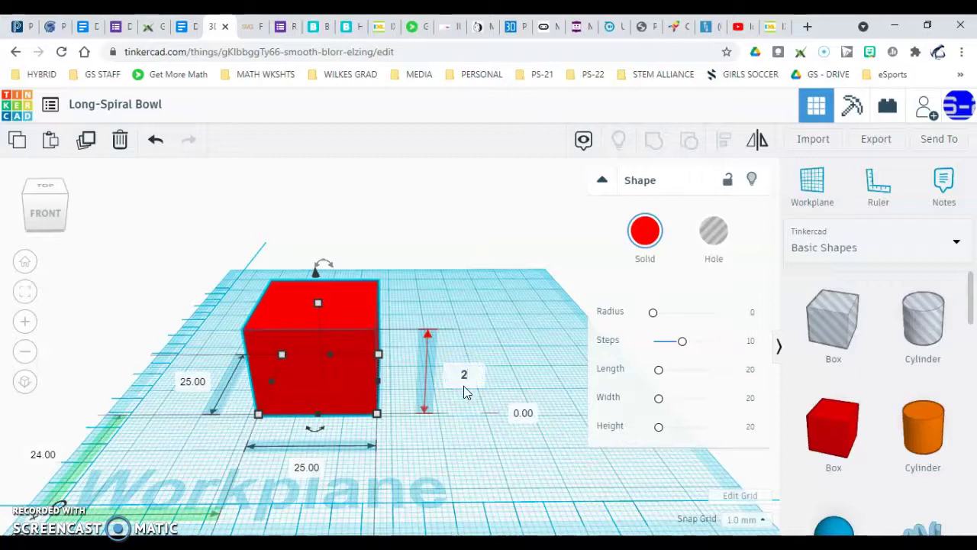
text(2)
key(Return)
click(197, 383)
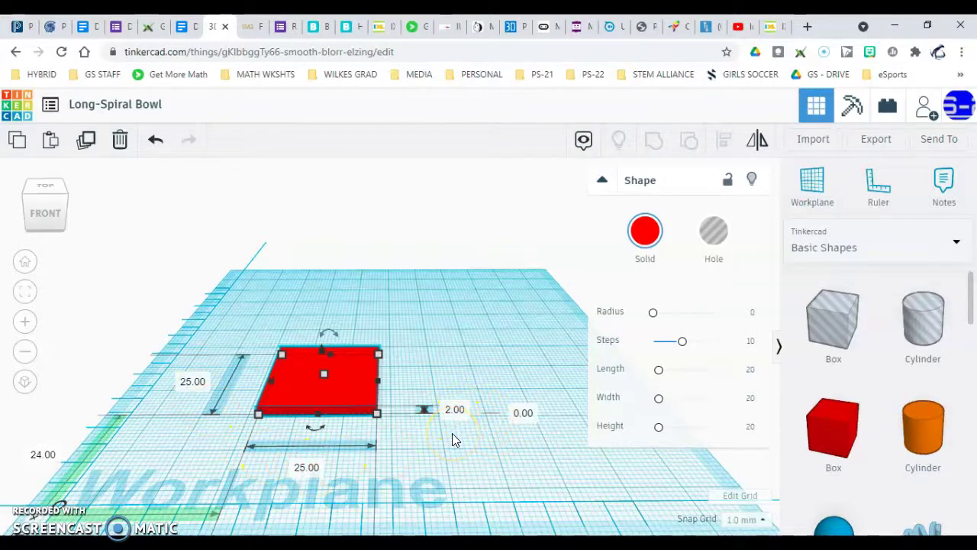
- Collapse the shape properties and move the plate to the left edge of the workplane, beside the ruler
click(603, 182)
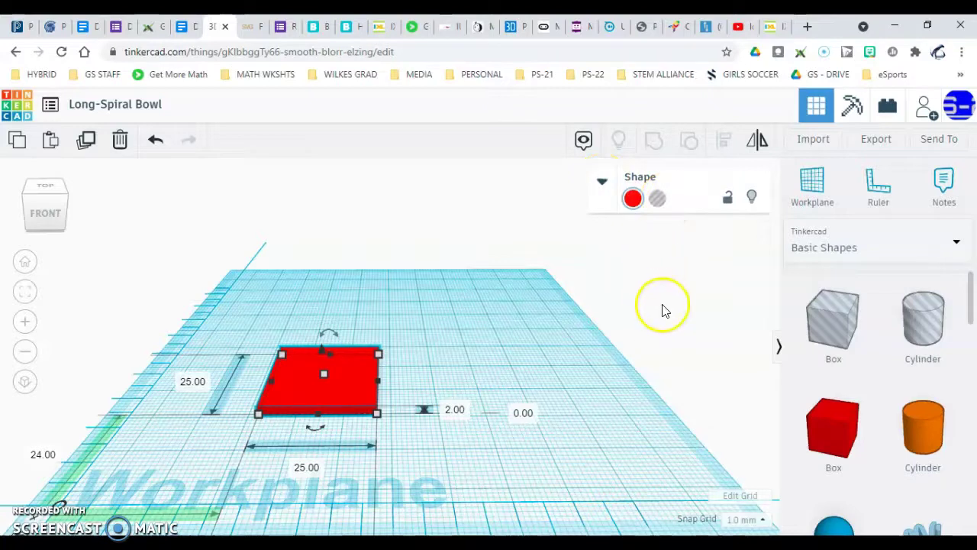
click(623, 326)
click(273, 363)
drag(359, 384, 250, 397)
click(222, 393)
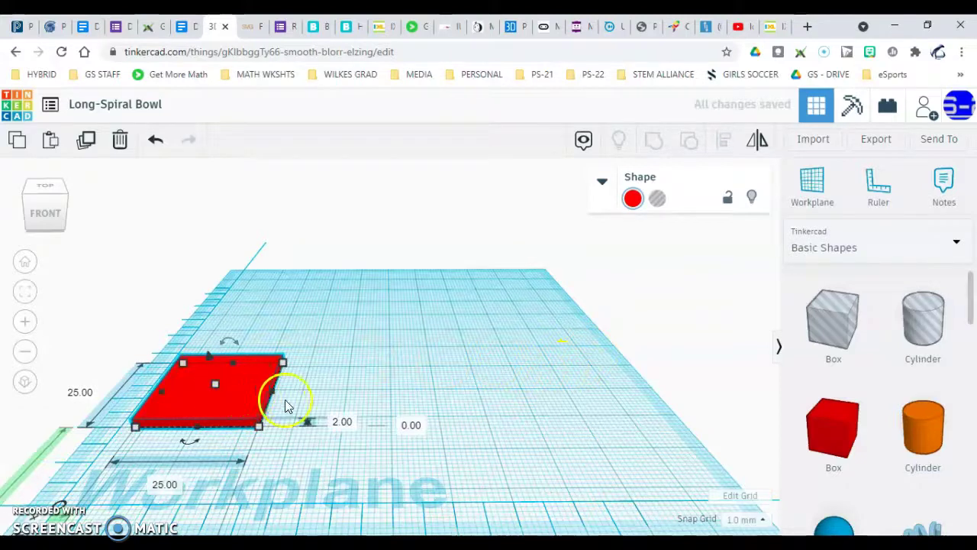
click(186, 405)
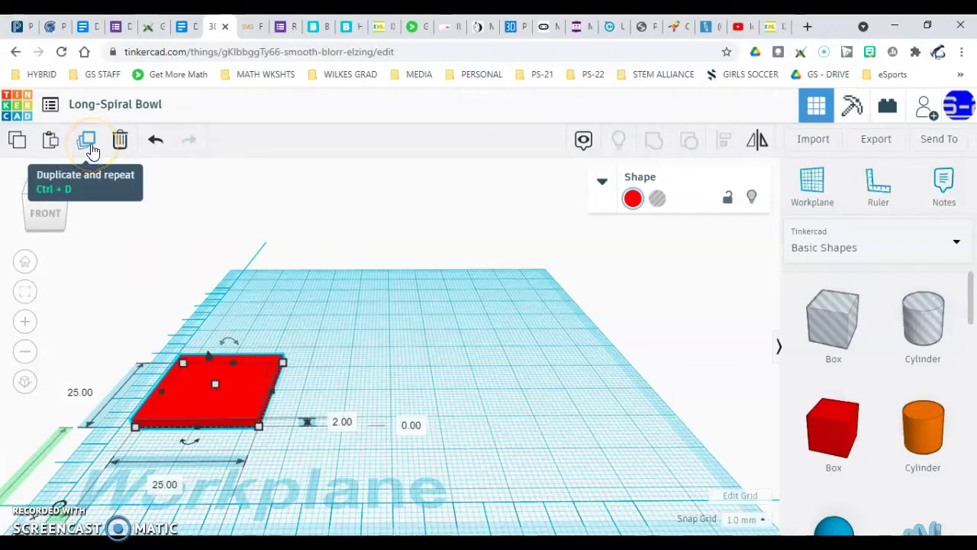
- Duplicate the plate and place the copy to the right of the original, leaving a small gap
click(246, 294)
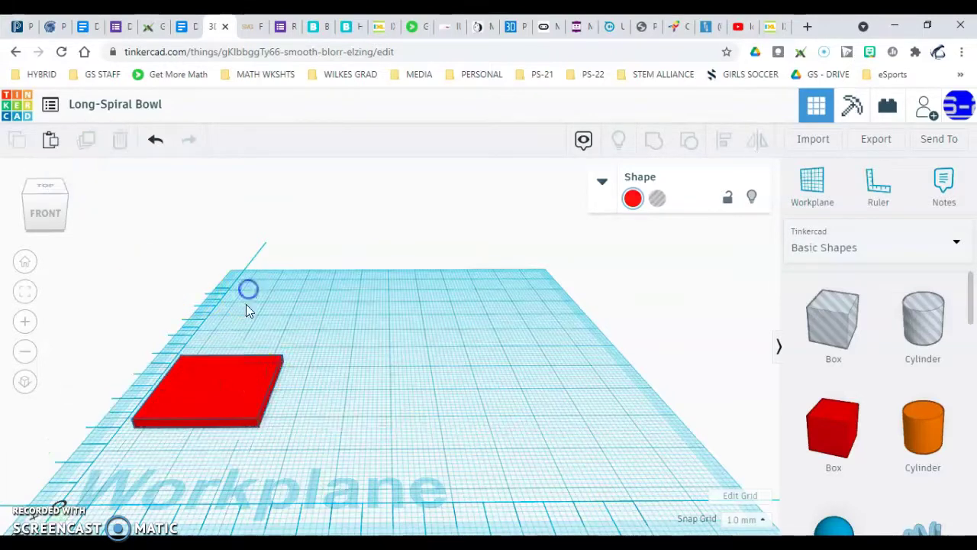
click(245, 382)
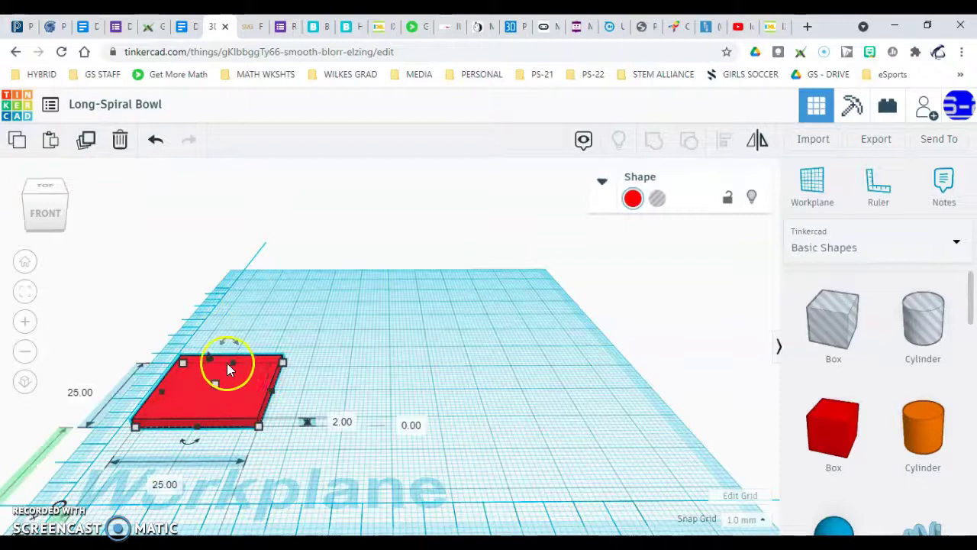
click(87, 143)
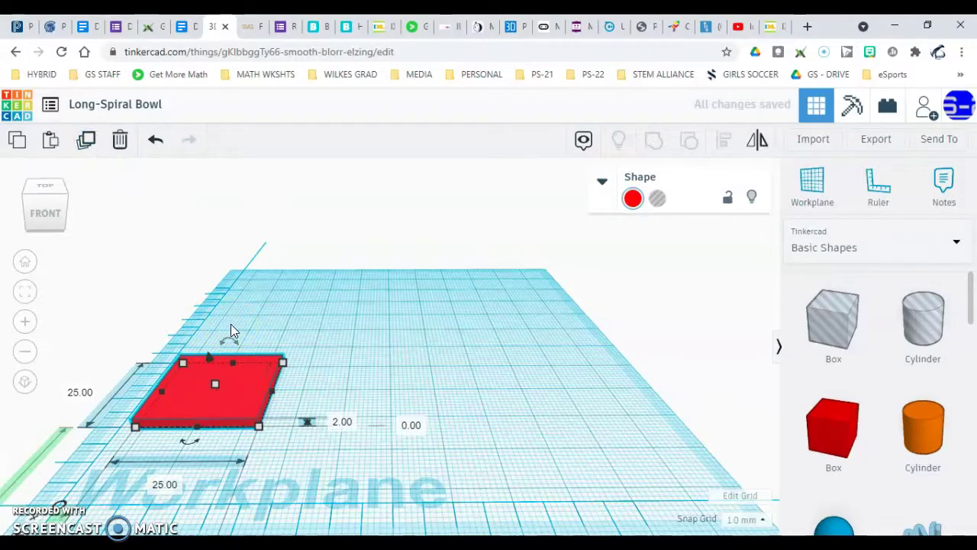
drag(229, 387, 398, 392)
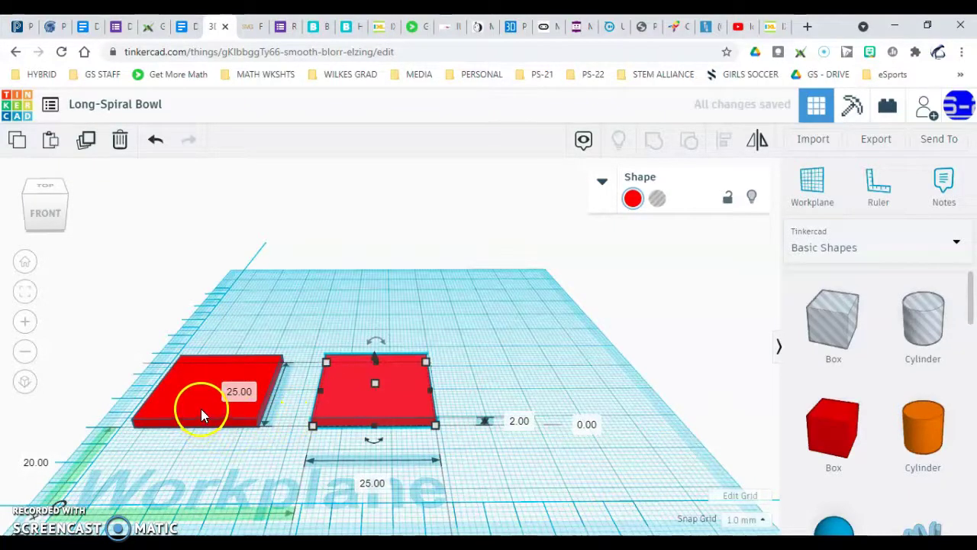
drag(392, 406, 382, 408)
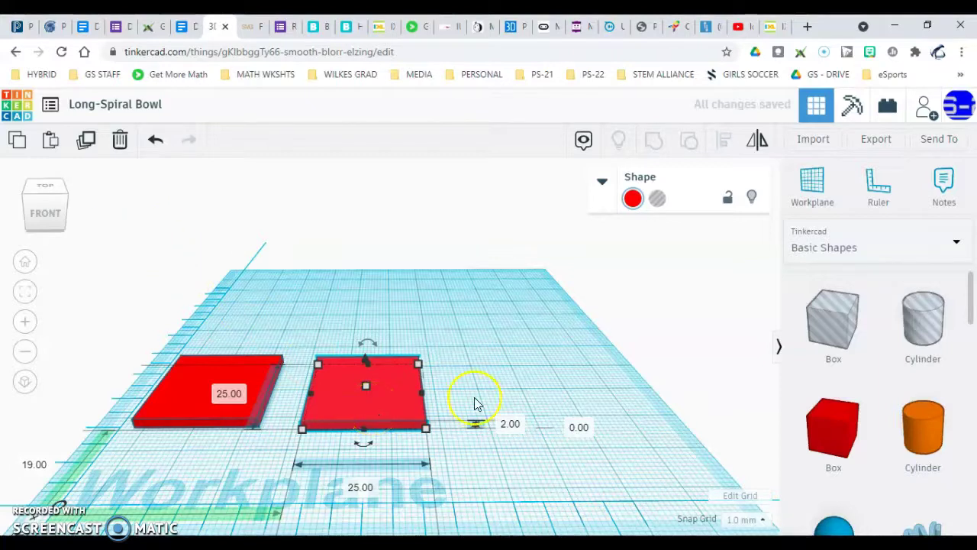
- Repeat the duplication to add a third plate in the row, and nudge the middle plate into line between the others
click(87, 141)
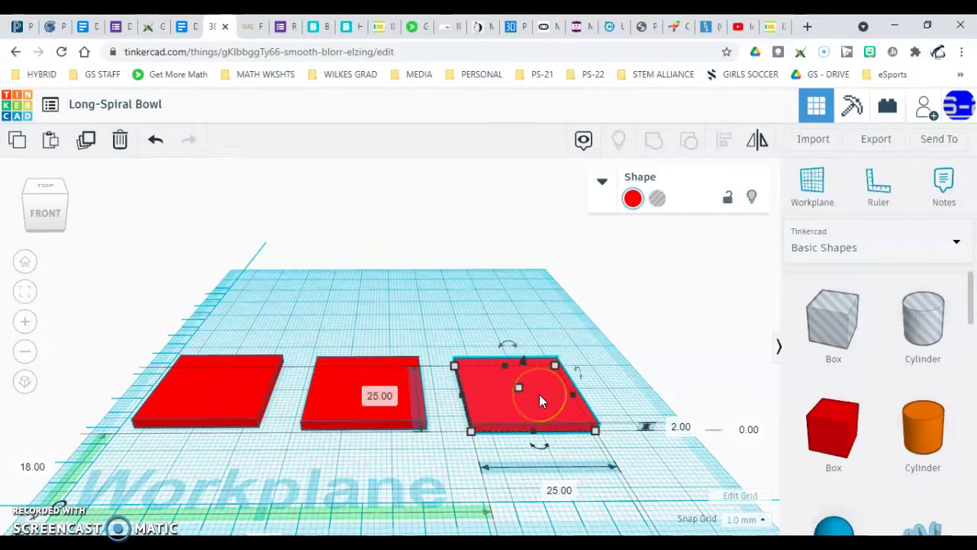
click(372, 382)
mouse_move(370, 378)
mouse_down()
mouse_move(512, 375)
mouse_move(372, 380)
mouse_up()
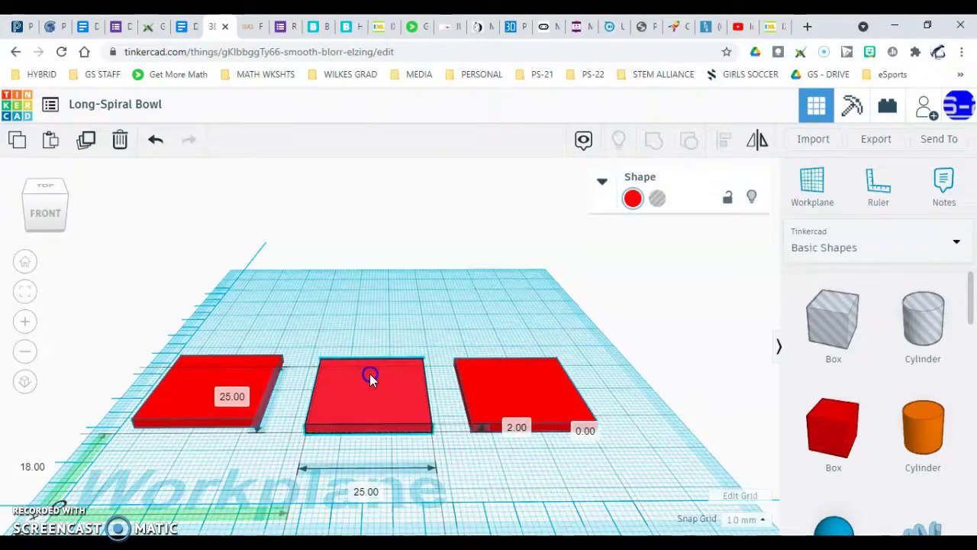
click(477, 327)
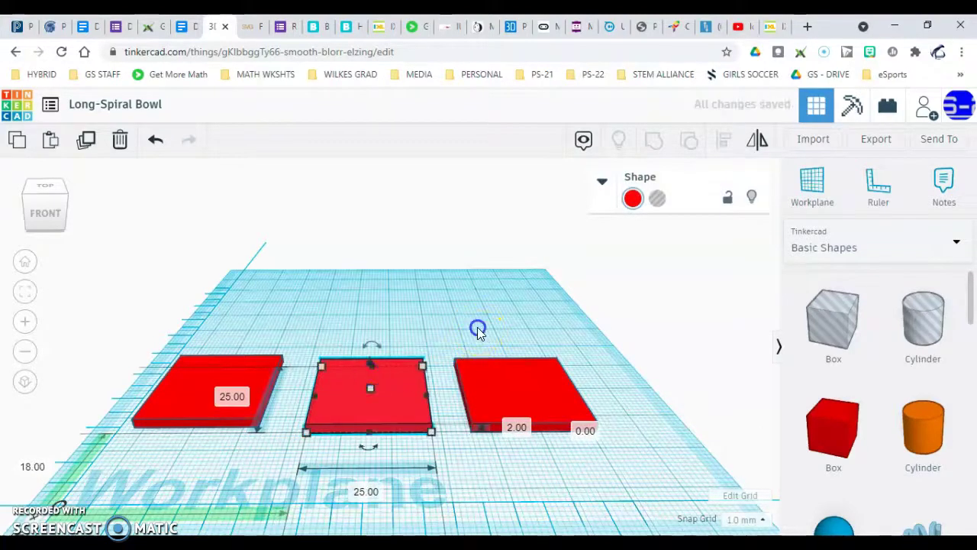
click(480, 375)
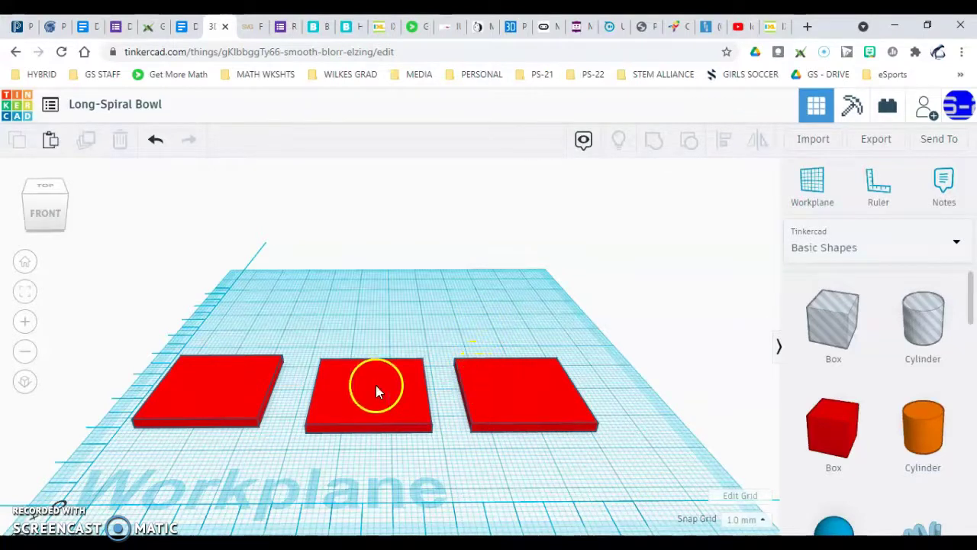
click(240, 384)
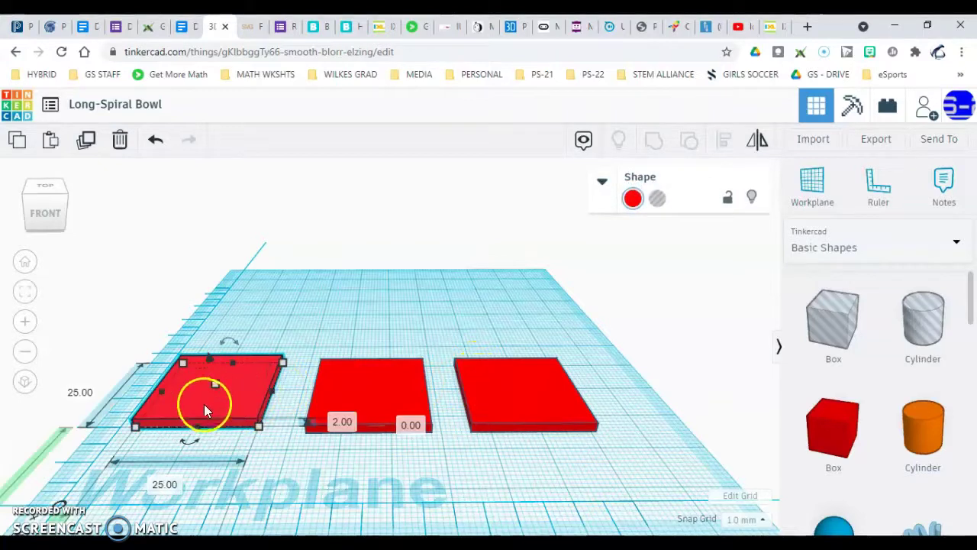
click(402, 385)
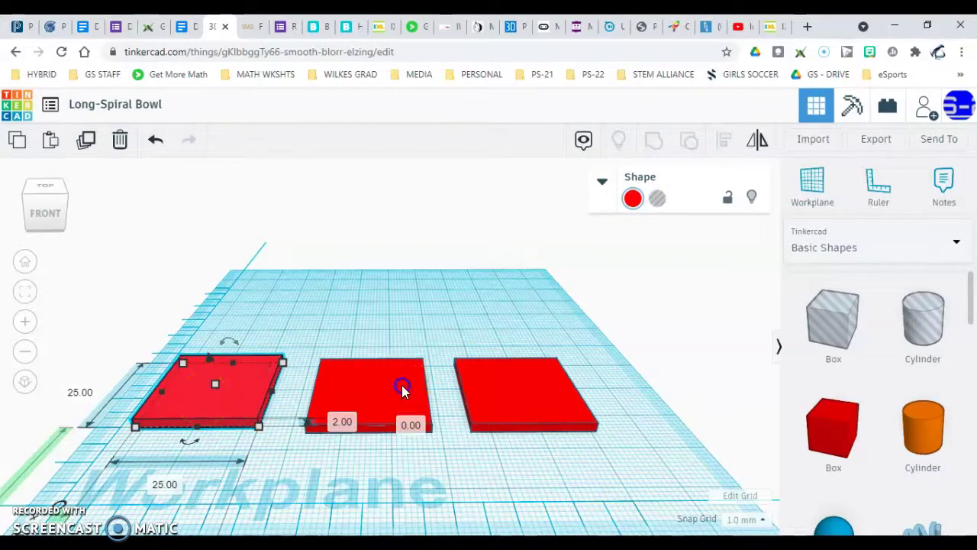
click(417, 388)
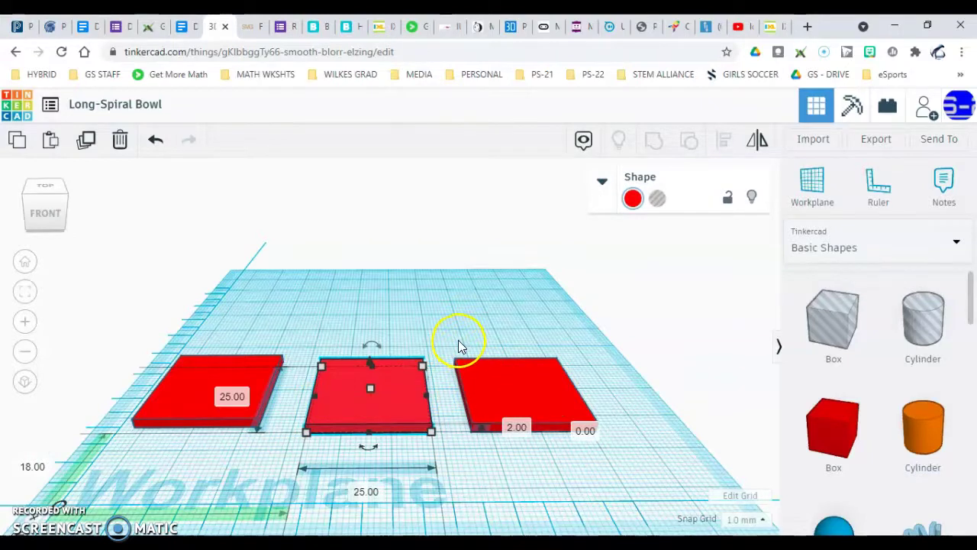
click(203, 395)
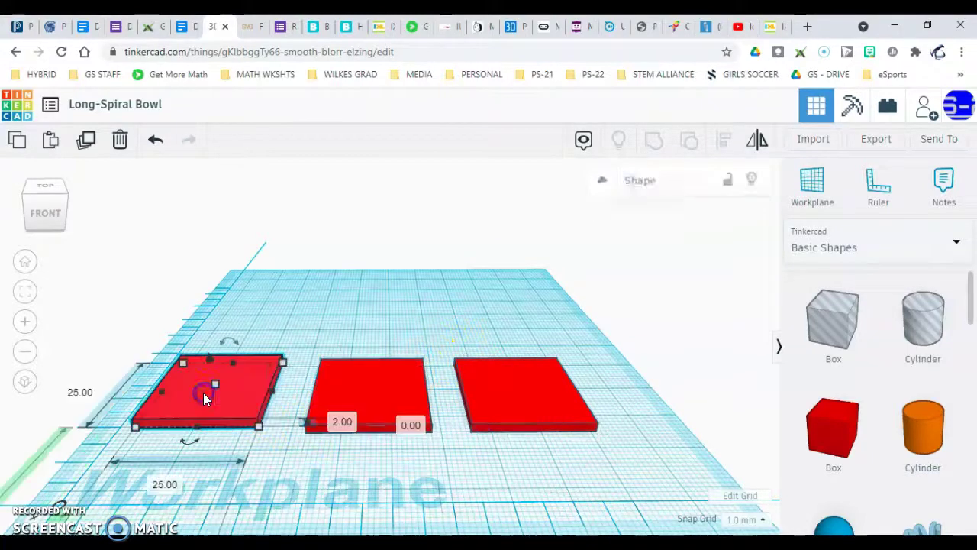
click(369, 399)
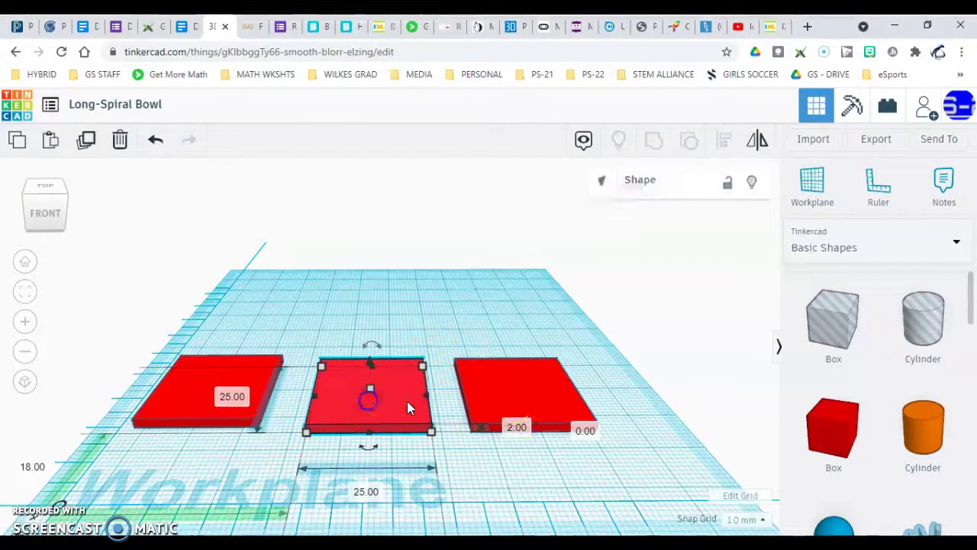
click(507, 397)
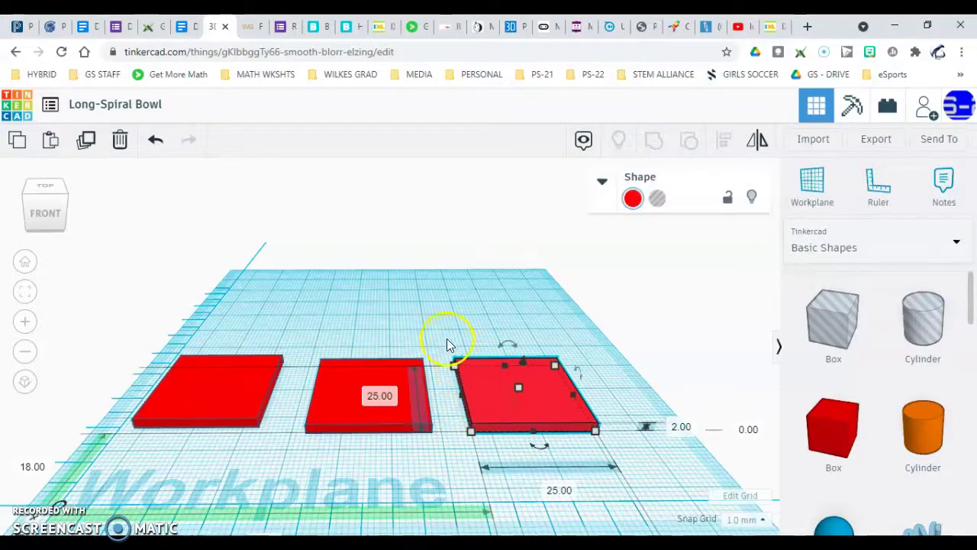
click(417, 334)
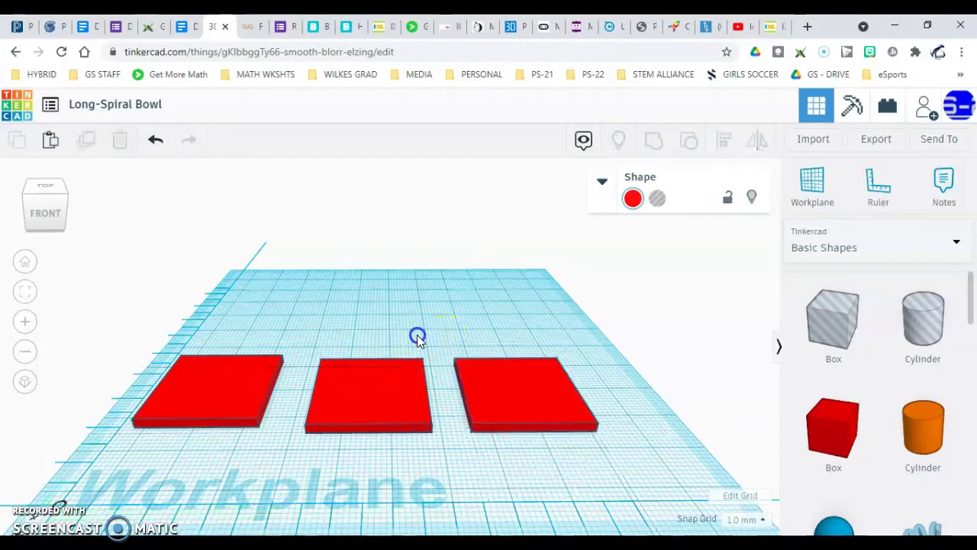
- Turn the middle plate of the row into a hole
click(387, 388)
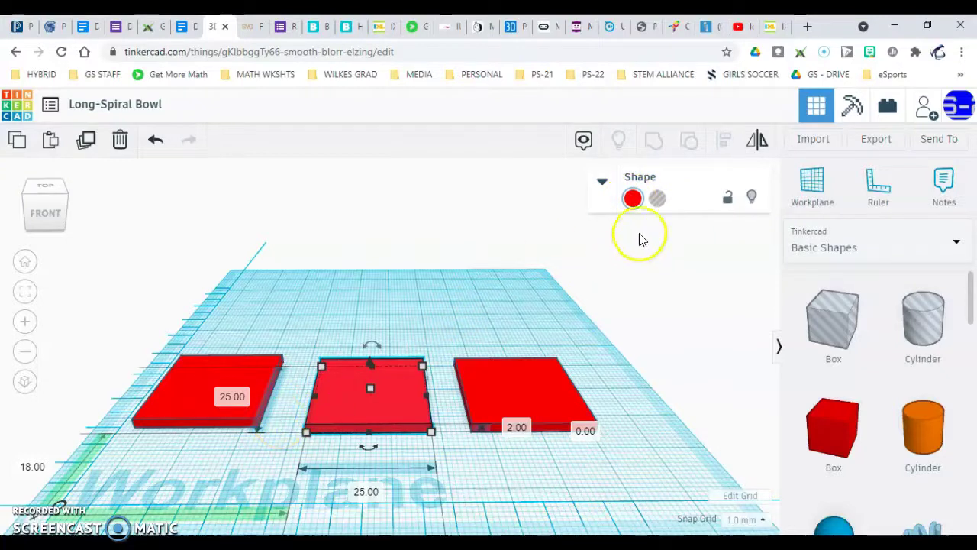
click(658, 200)
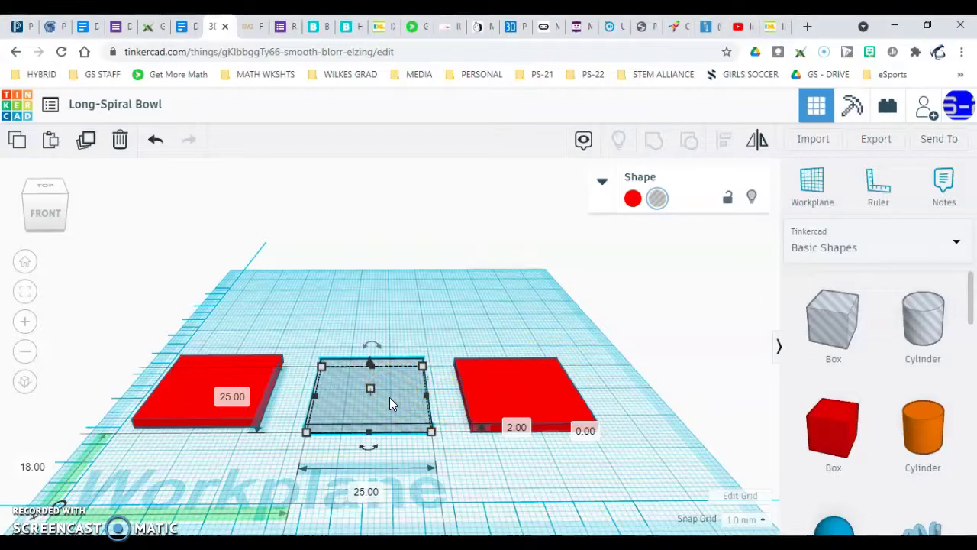
click(445, 344)
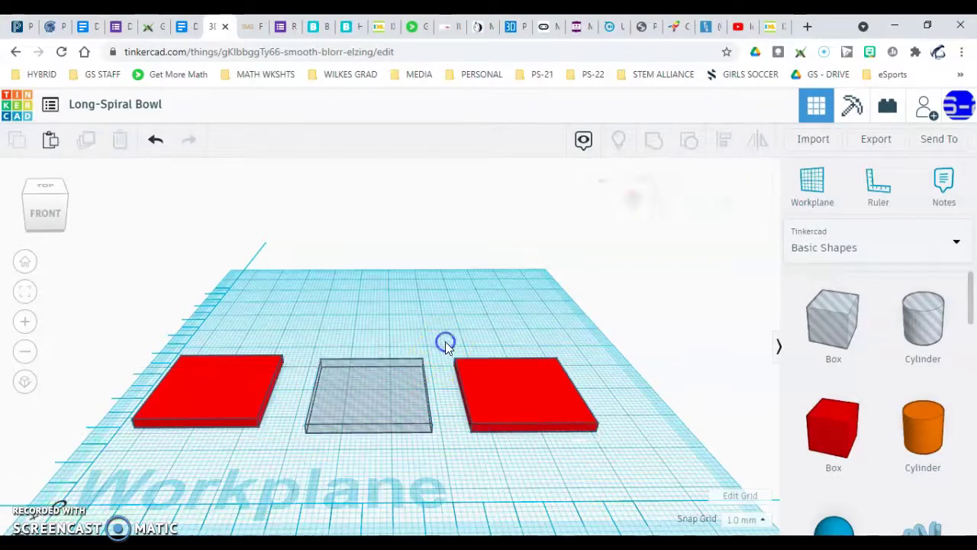
- Set the middle hole plate's length and width to 21 mm each
click(494, 384)
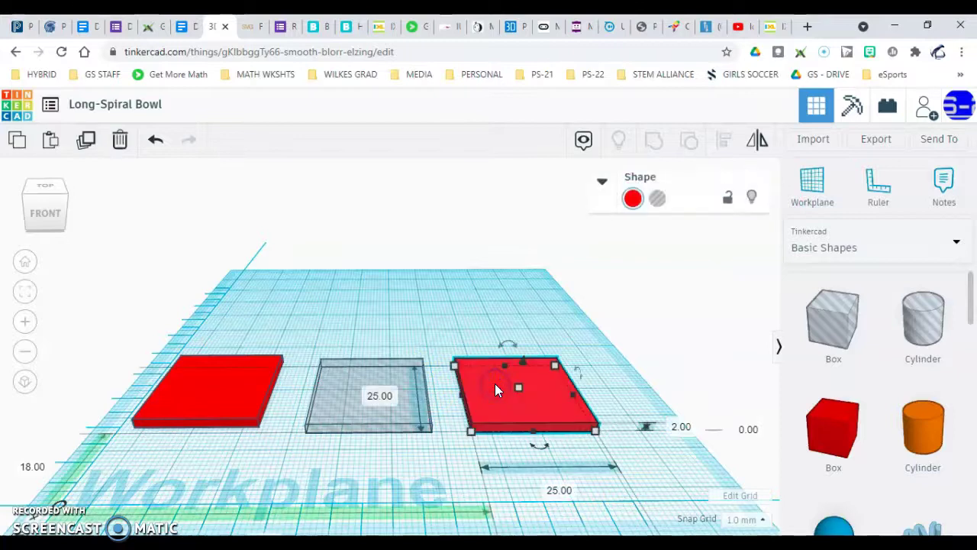
click(423, 331)
click(390, 371)
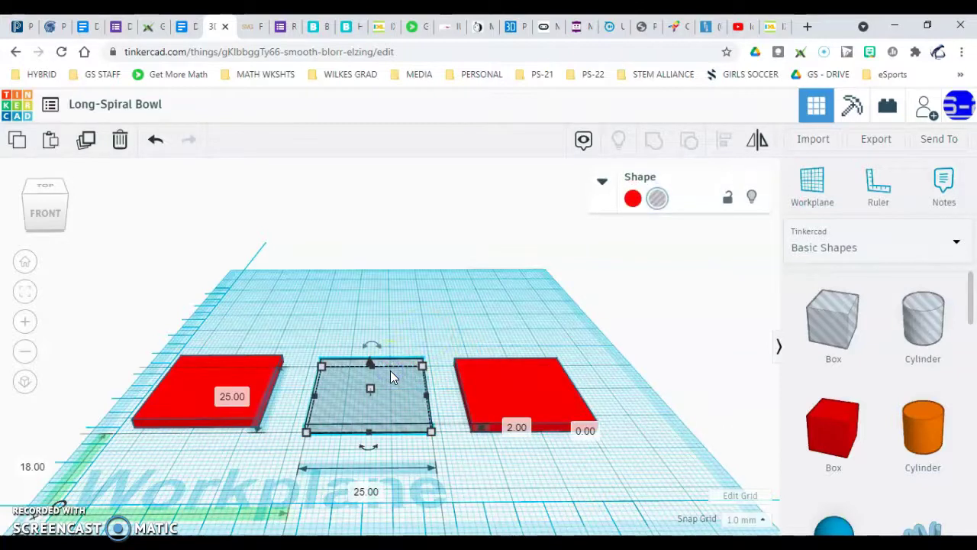
click(380, 395)
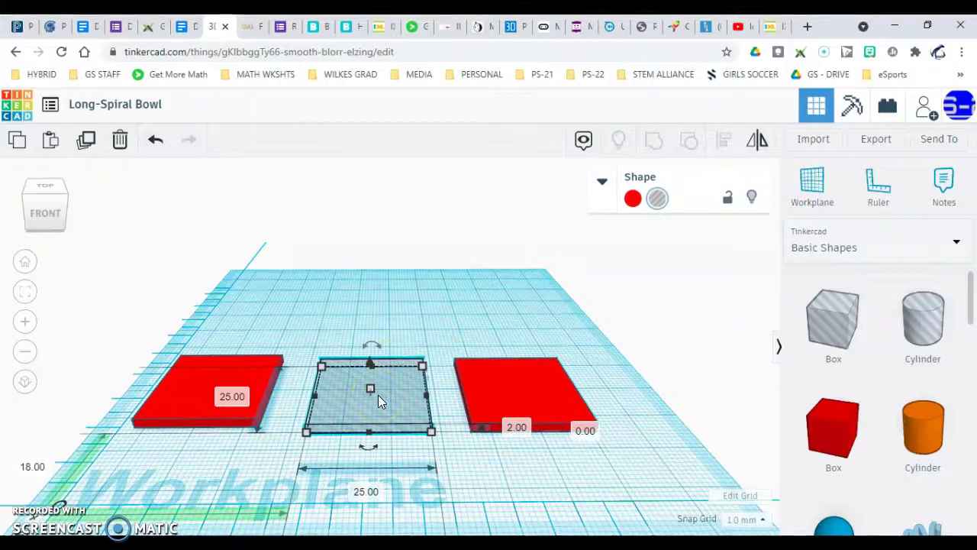
click(234, 397)
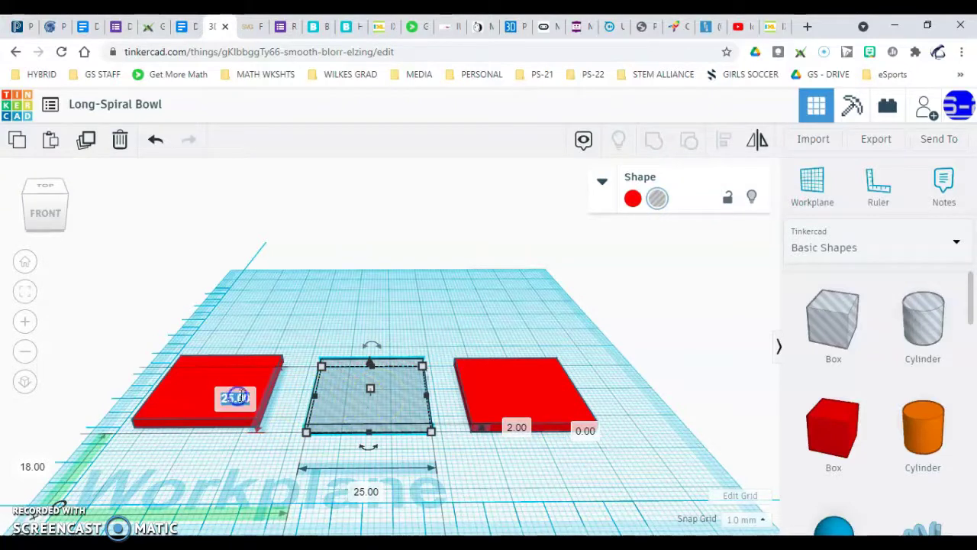
text(21)
click(342, 484)
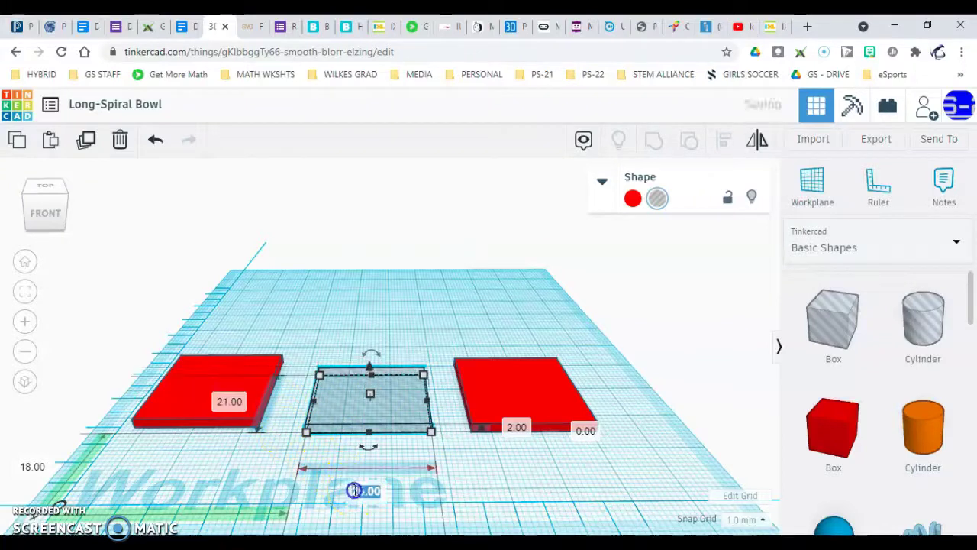
text(21)
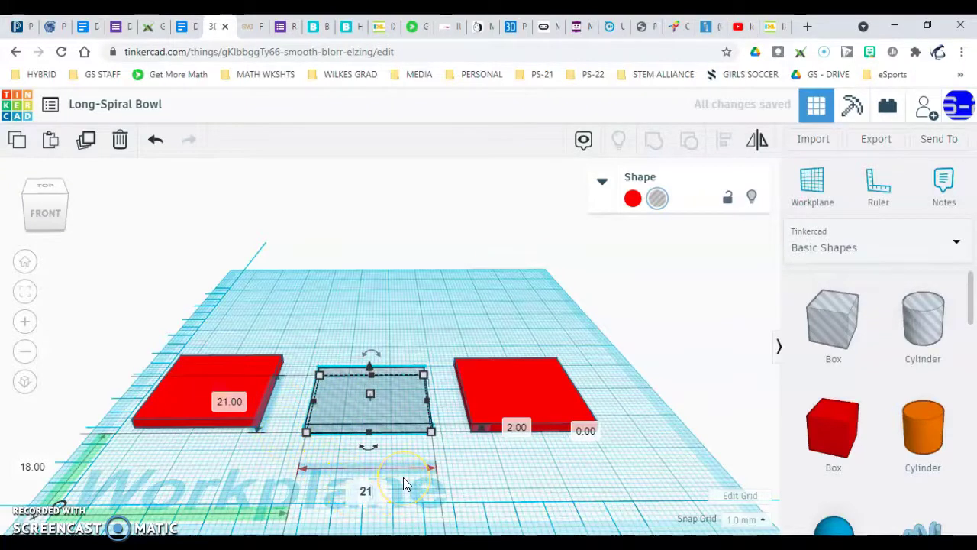
key(Return)
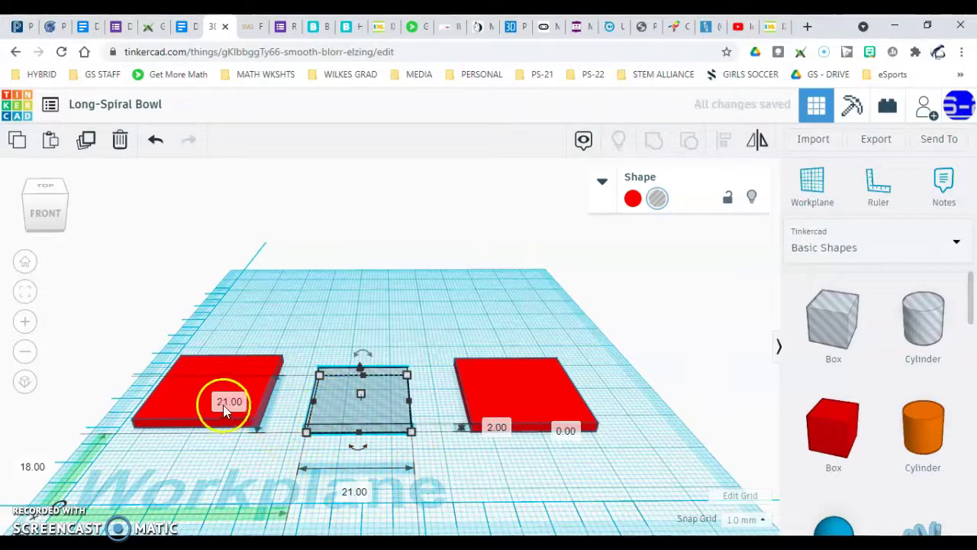
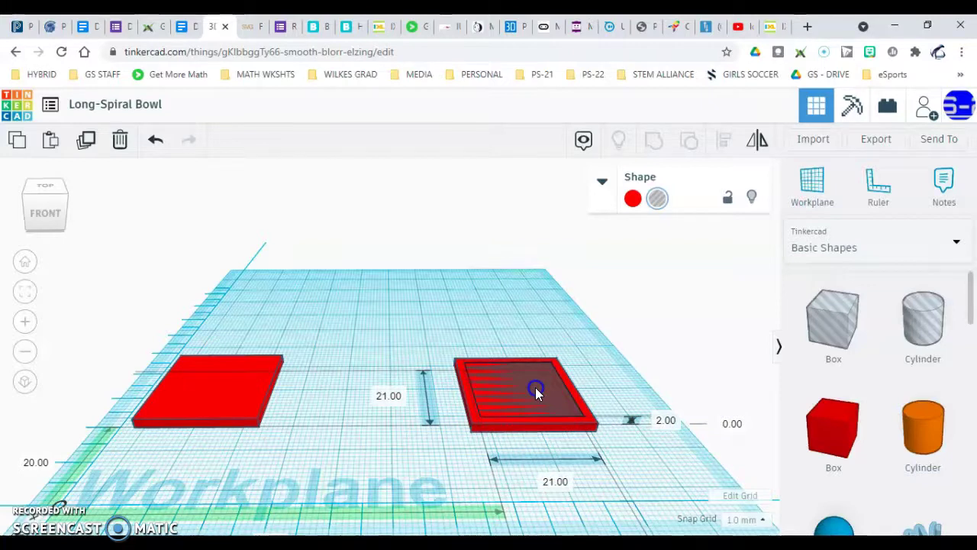
click(410, 348)
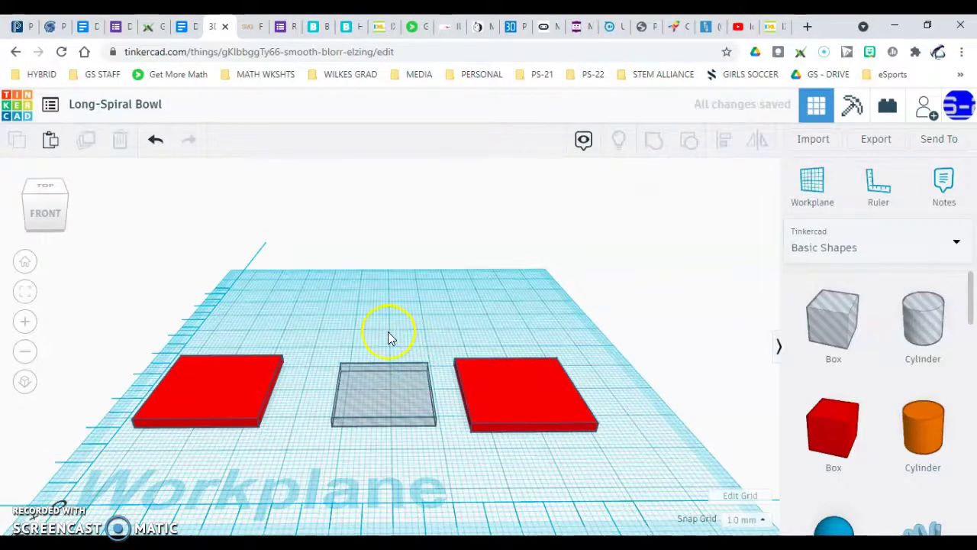
drag(376, 324, 528, 461)
click(448, 383)
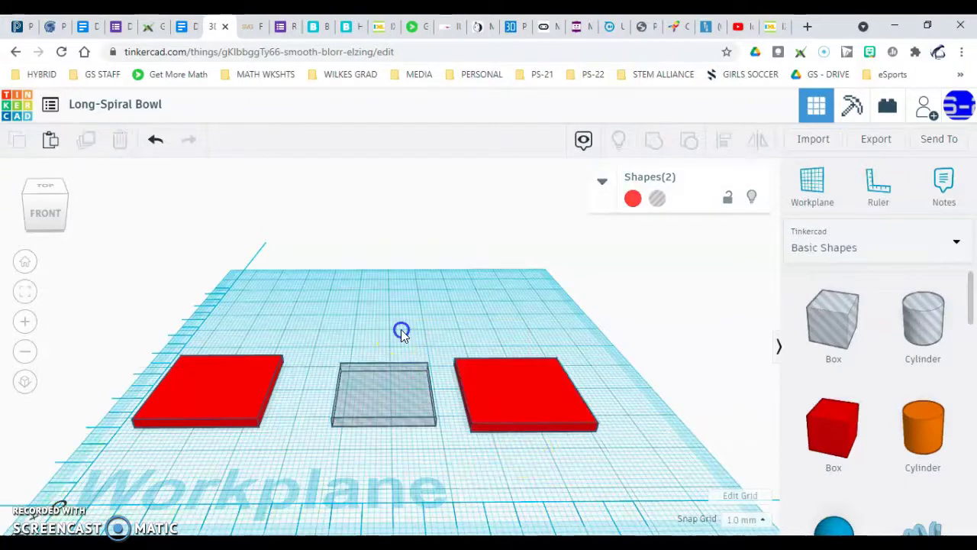
- Align the 21 mm hole and the adjacent 25 mm plate on their centres in both directions
click(413, 374)
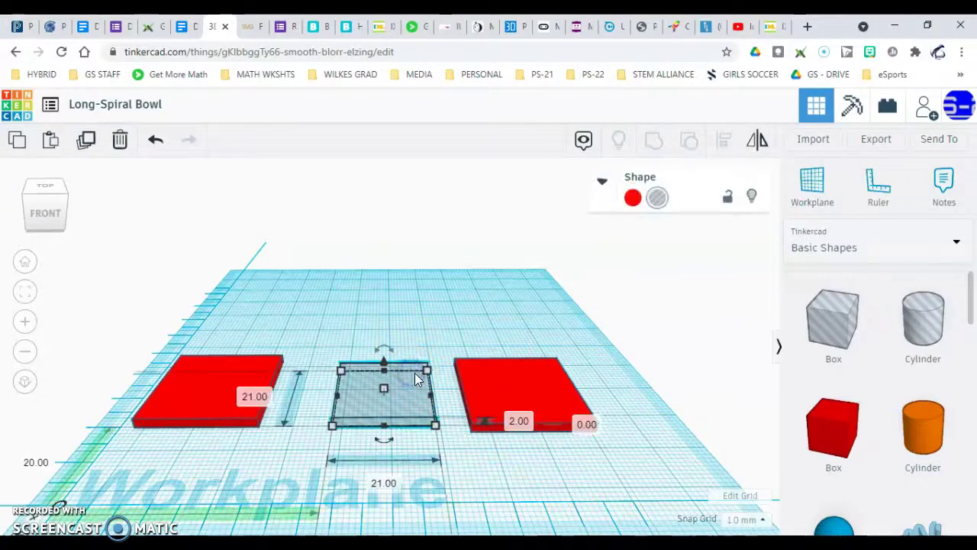
shift+click(481, 373)
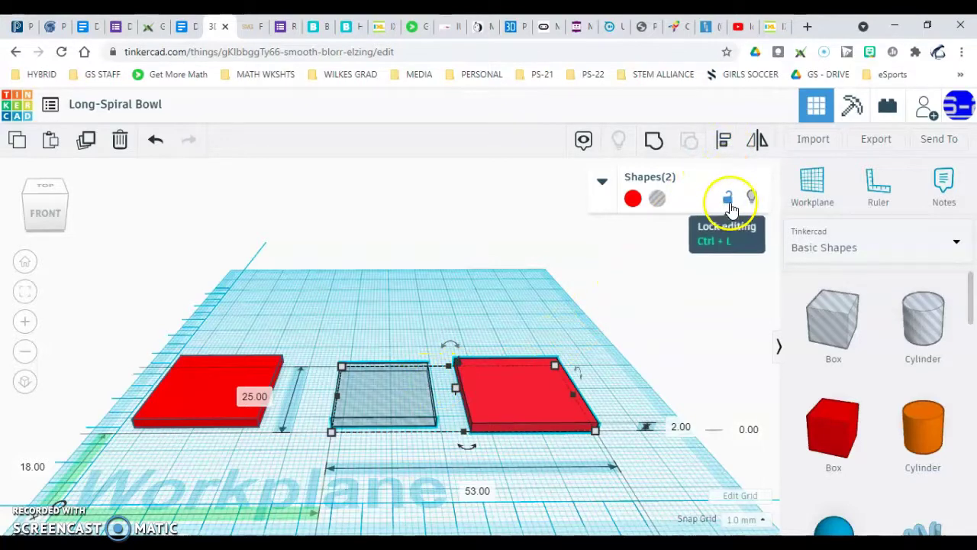
click(723, 142)
right_drag(593, 404, 596, 432)
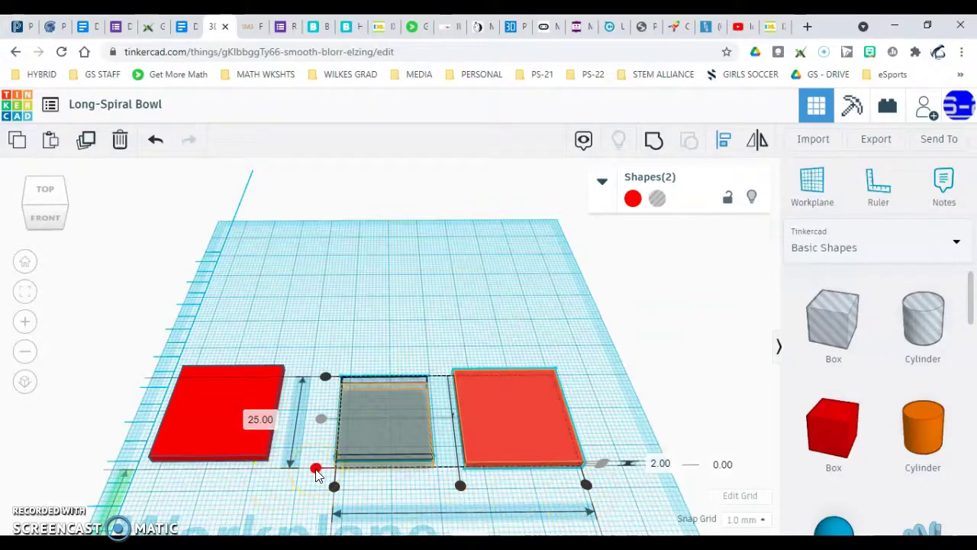
click(316, 468)
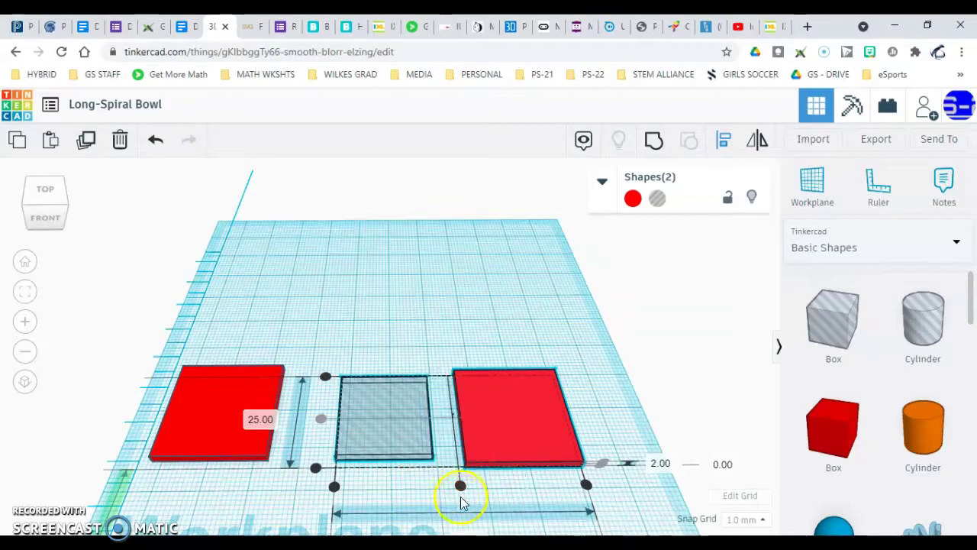
click(461, 486)
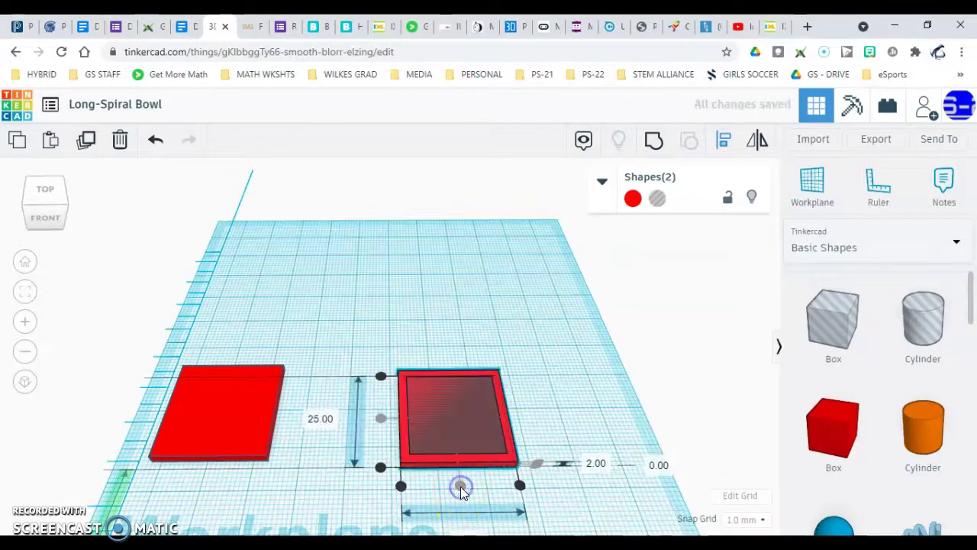
click(380, 420)
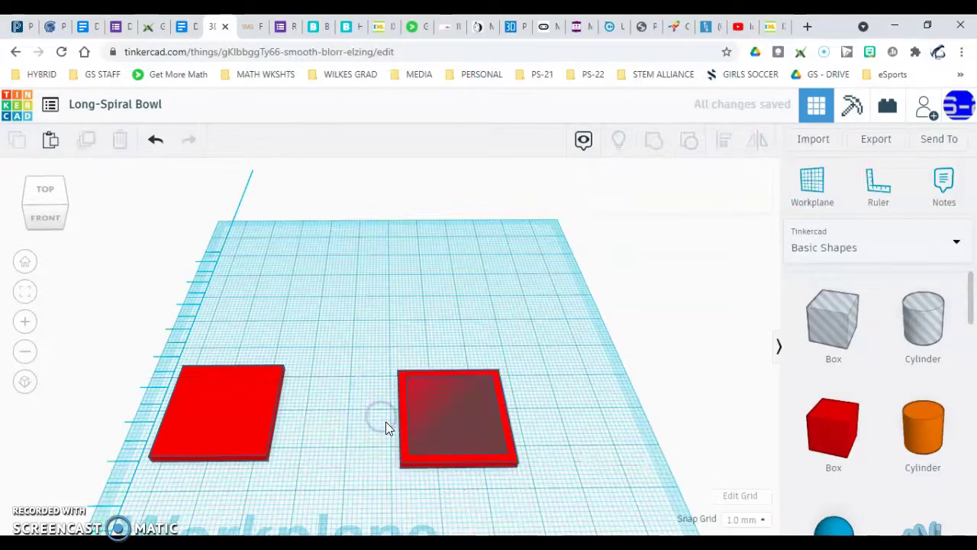
drag(394, 349, 457, 443)
click(723, 139)
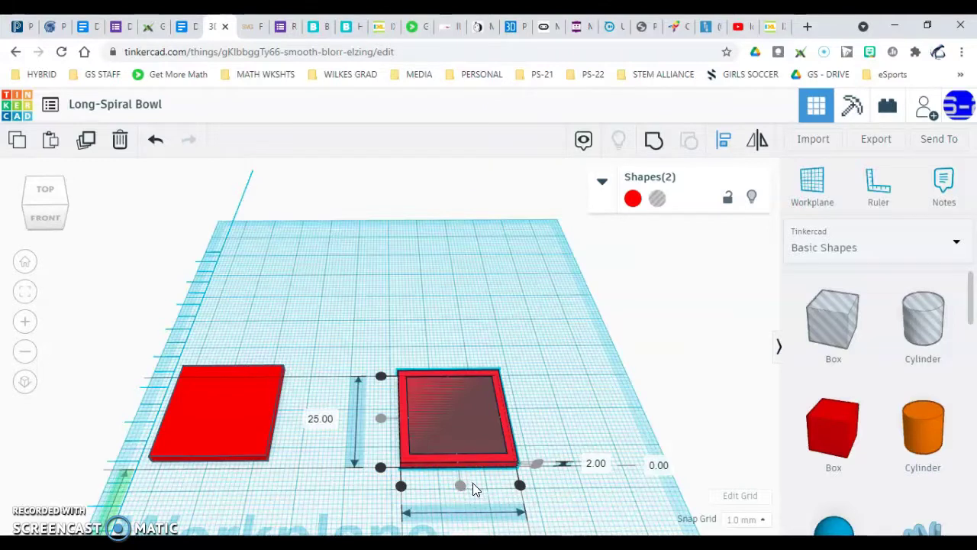
click(553, 417)
- Group the centred hole with its surrounding plate to cut out a square frame
right_drag(536, 410, 475, 391)
scroll(475, 391, up, 2)
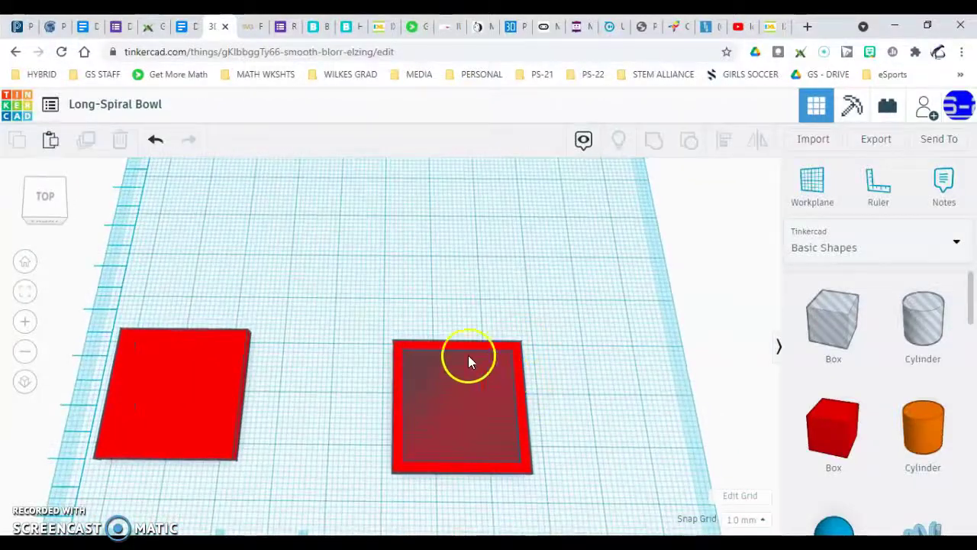
drag(374, 299, 477, 474)
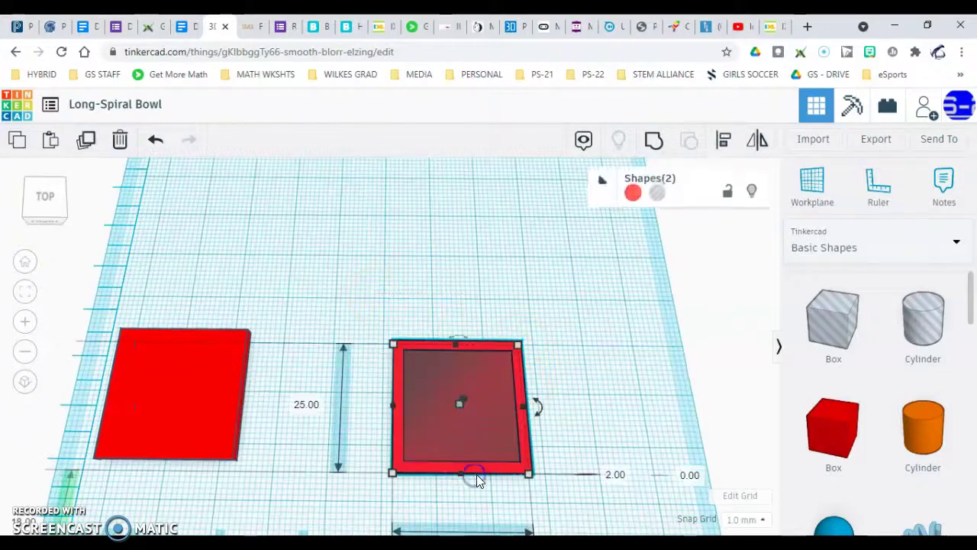
click(655, 148)
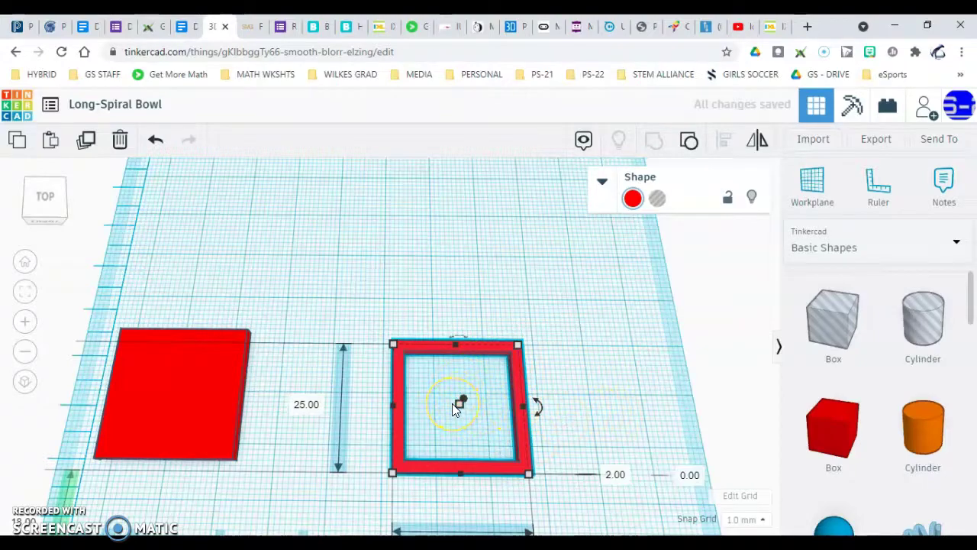
right_drag(468, 439, 475, 419)
click(583, 328)
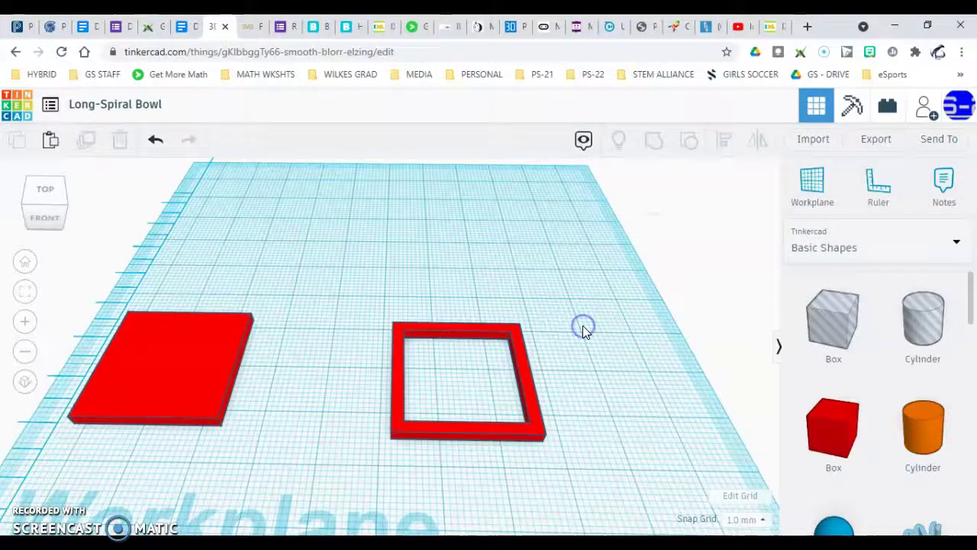
- Undo the grouping and the alignment of the hole and the plate
key(ctrl+z)
key(ctrl+z)
- Select the separated hole and right-hand plate and align them on their centres again
drag(374, 286, 522, 402)
click(724, 143)
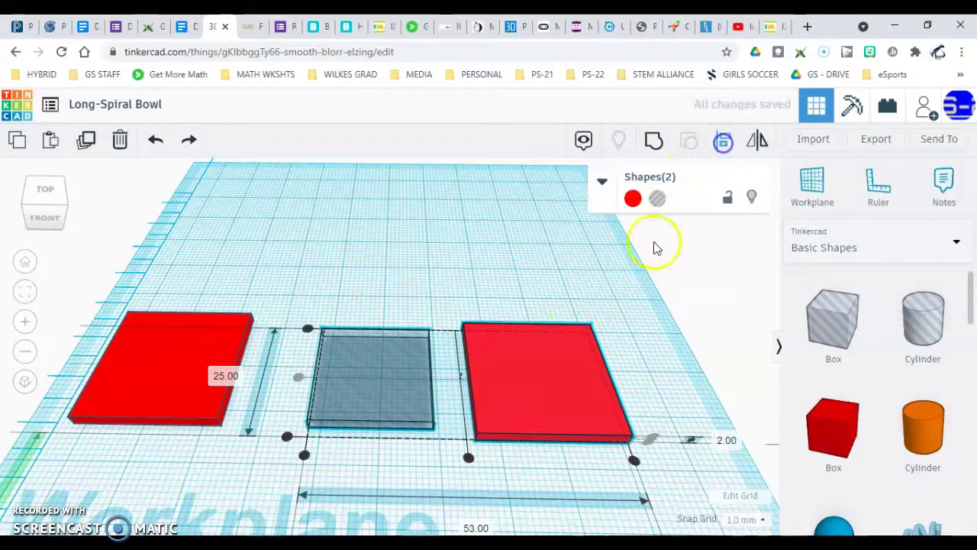
click(469, 456)
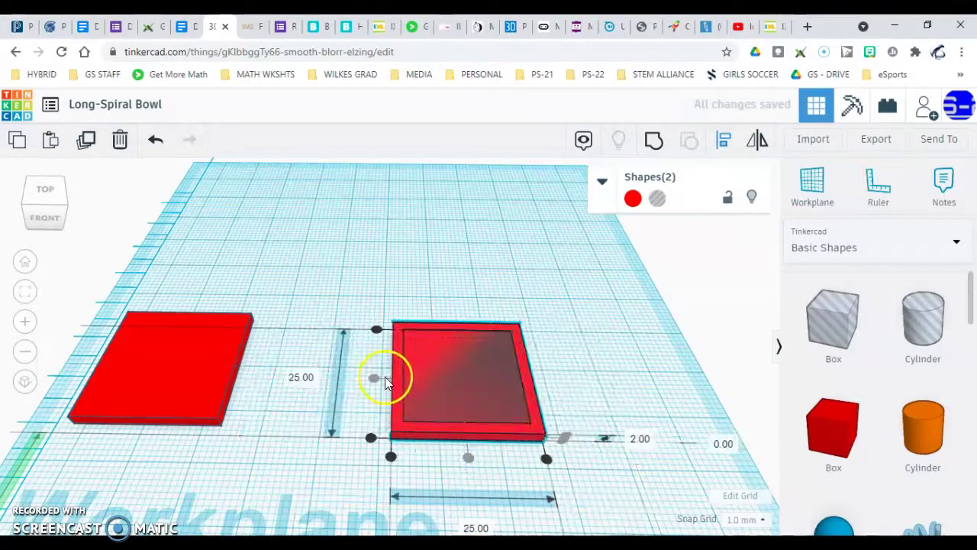
click(385, 376)
- Group the realigned hole and plate so the hole cuts the plate into a square frame
drag(405, 284, 497, 399)
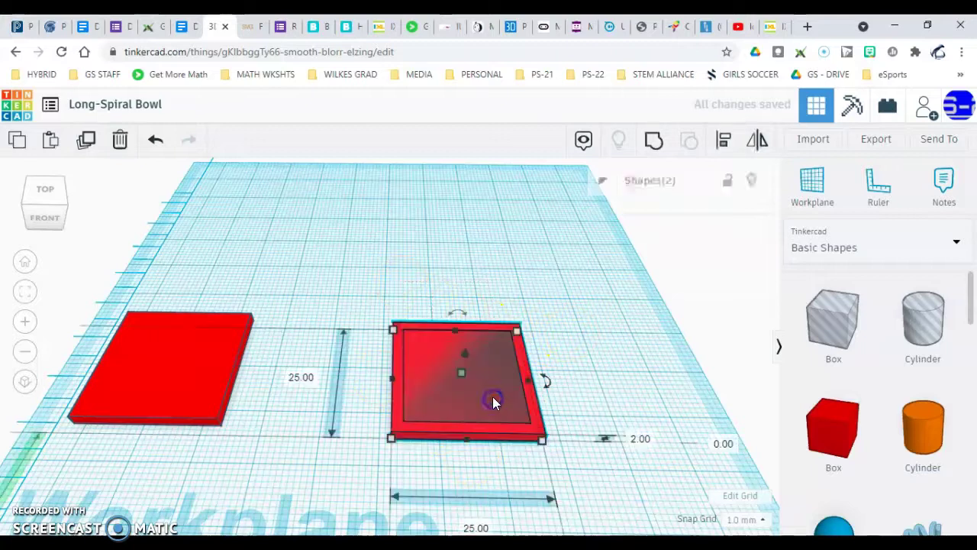
click(654, 155)
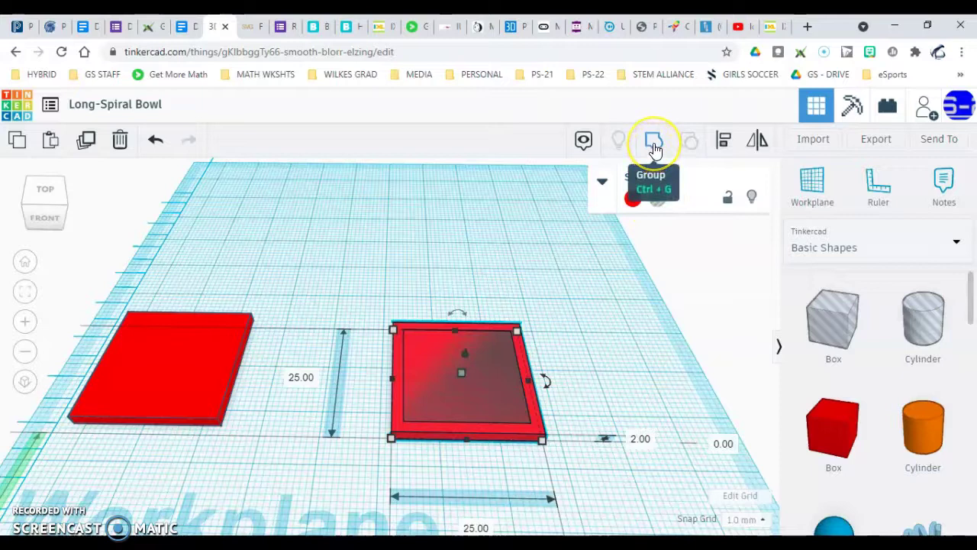
click(584, 382)
click(463, 394)
click(412, 376)
right_drag(415, 377, 499, 349)
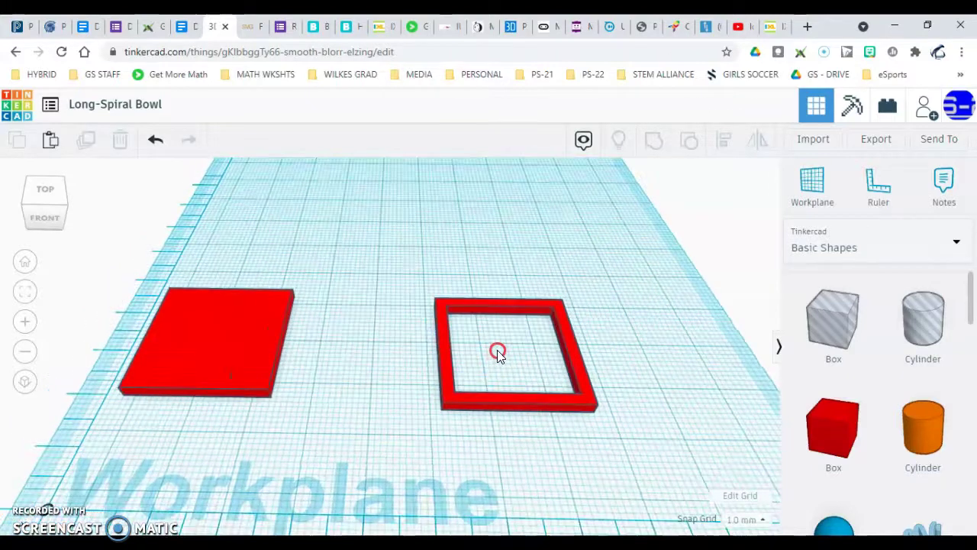
- Move the solid base plate closer to the square frame and raise the frame 2 mm above the workplane
drag(251, 353, 365, 359)
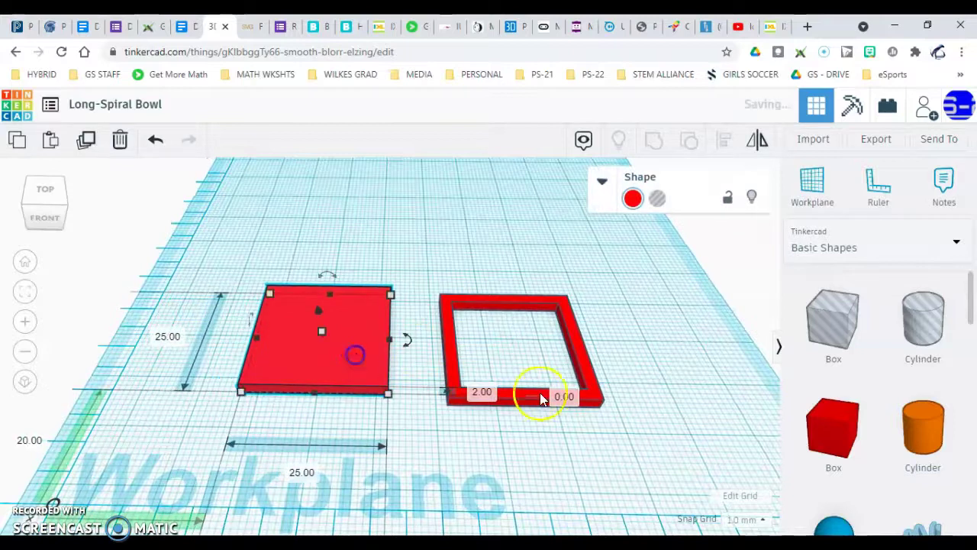
click(534, 394)
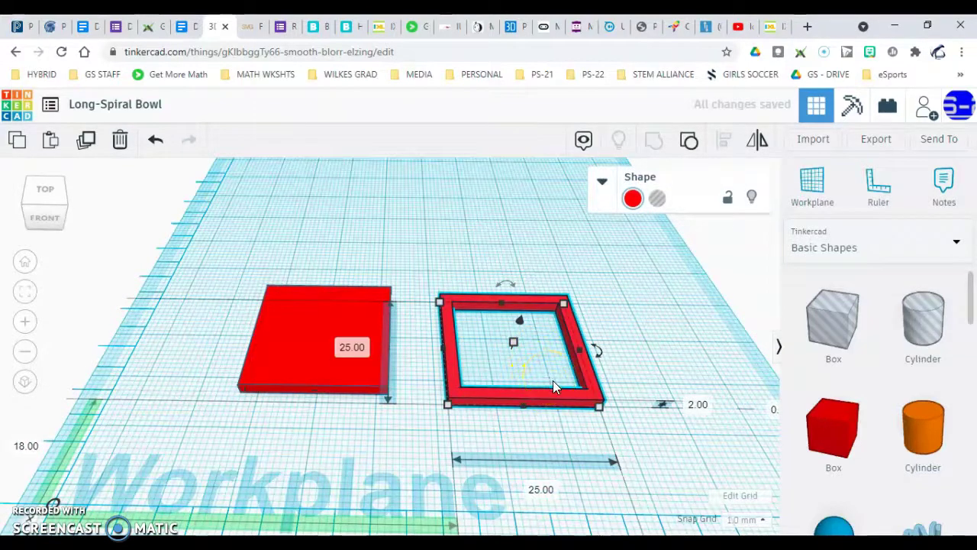
right_drag(552, 404, 543, 378)
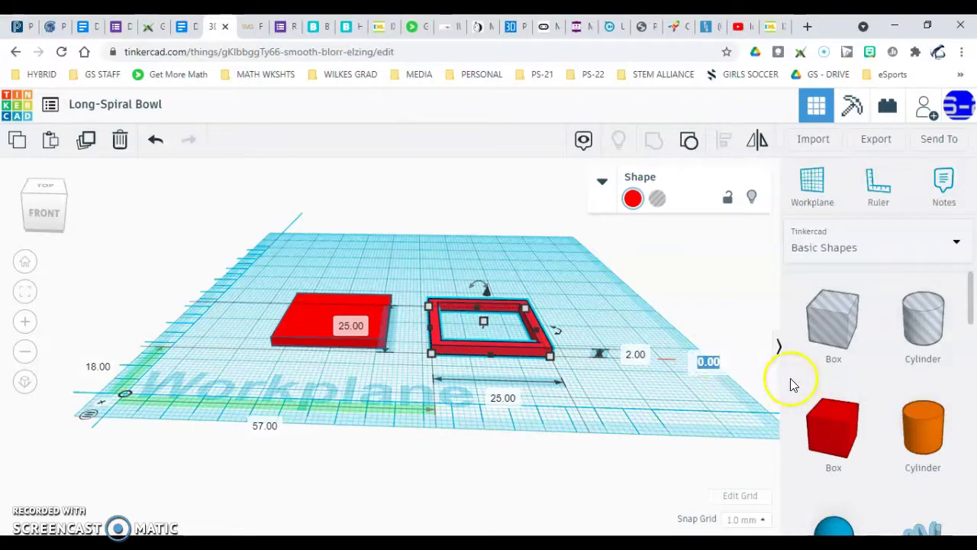
click(756, 386)
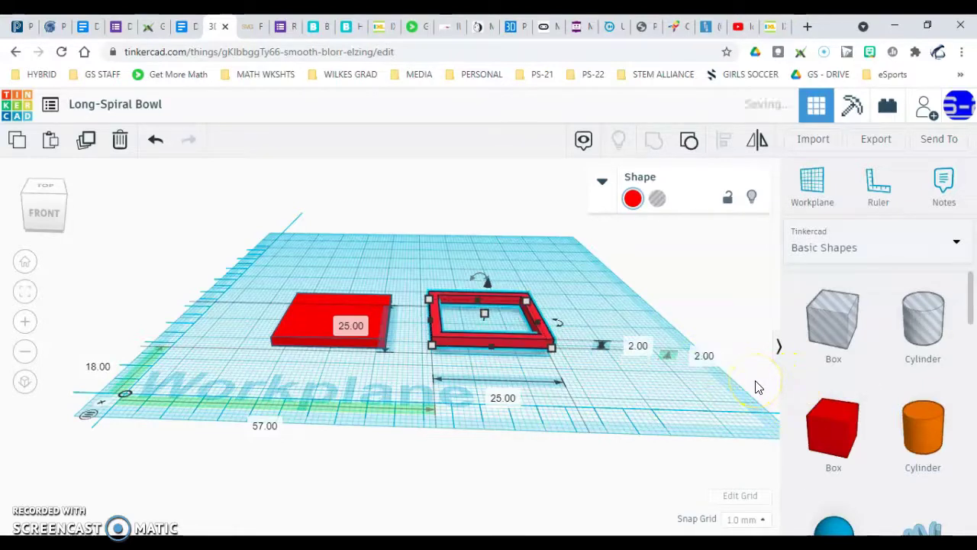
right_drag(519, 386, 512, 362)
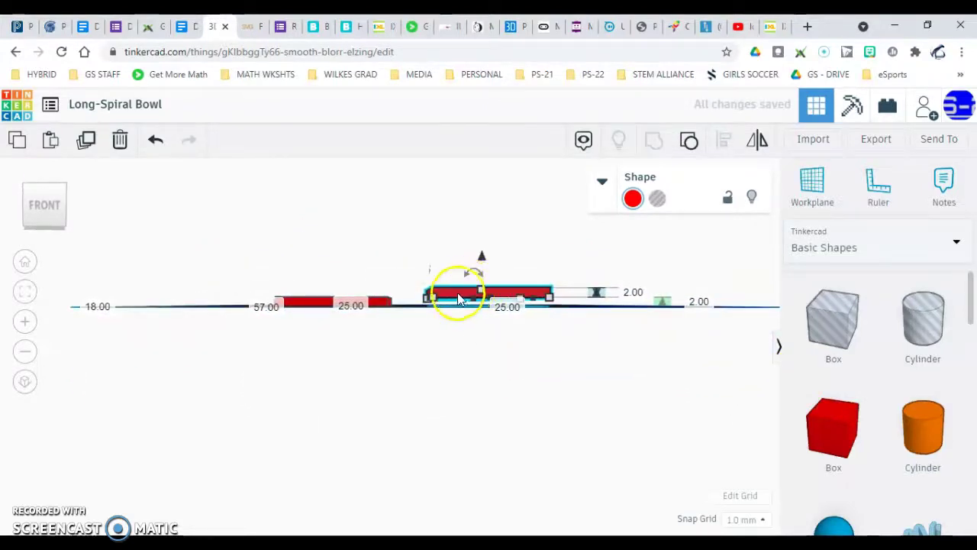
right_drag(382, 303, 453, 361)
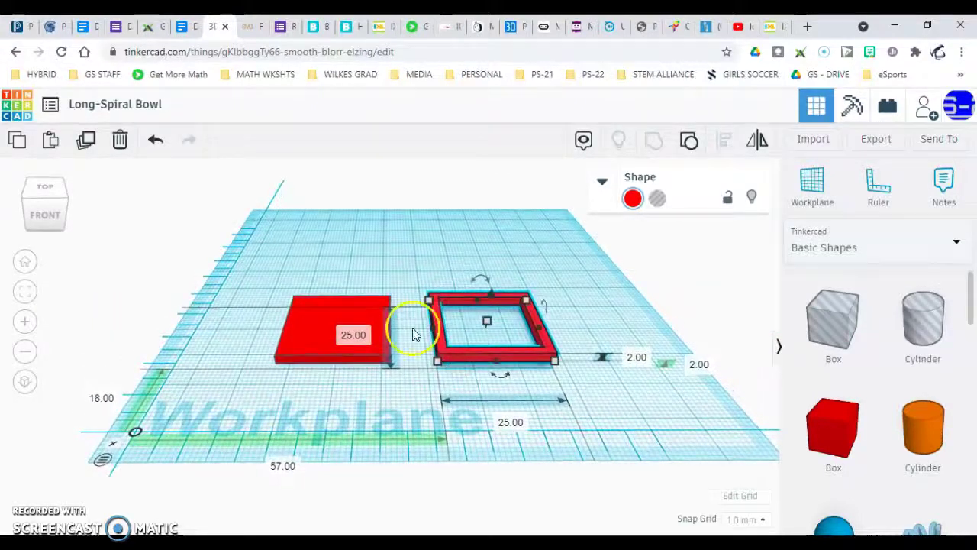
- Shift the raised frame toward the front edge of the workplane, out of line with the base plate
drag(343, 270, 410, 270)
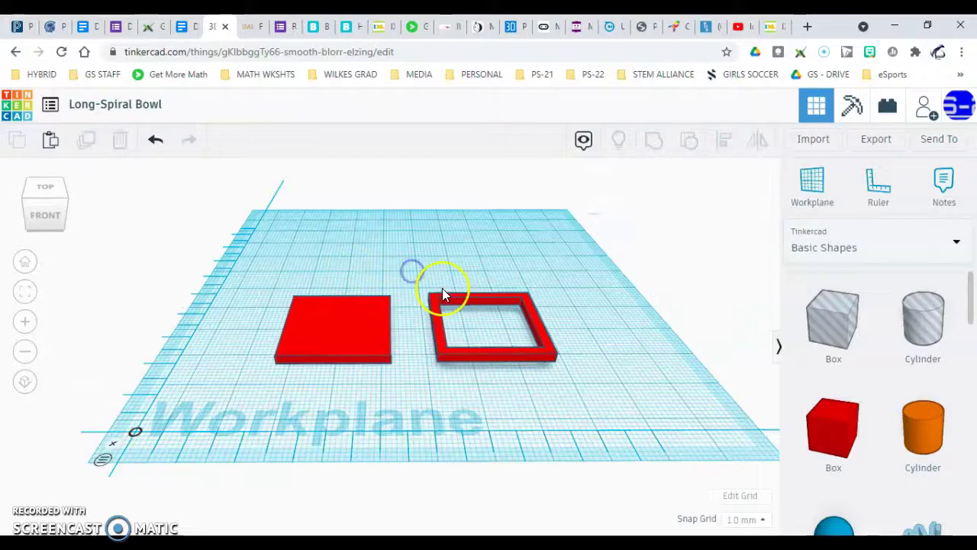
drag(450, 328, 459, 384)
click(449, 273)
right_drag(447, 271, 450, 313)
- Select the base plate and the raised frame and align their centres so the frame sits squarely on the plate
drag(335, 271, 462, 404)
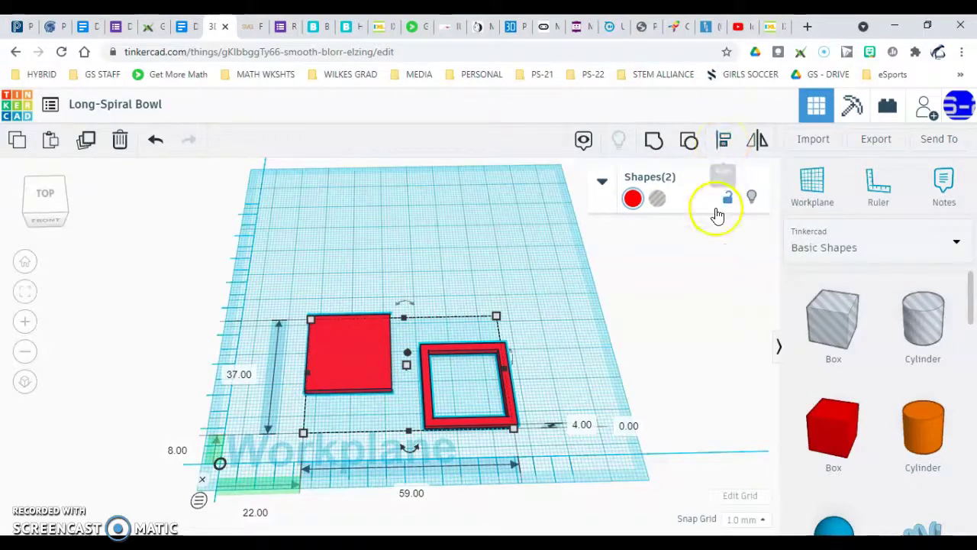
click(723, 146)
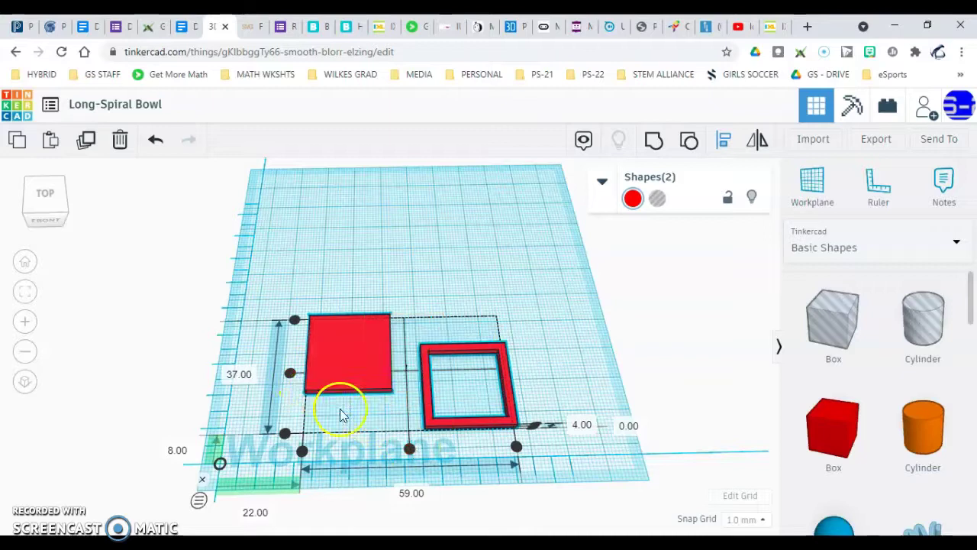
click(410, 448)
click(347, 372)
right_drag(414, 418, 439, 374)
scroll(439, 367, down, 2)
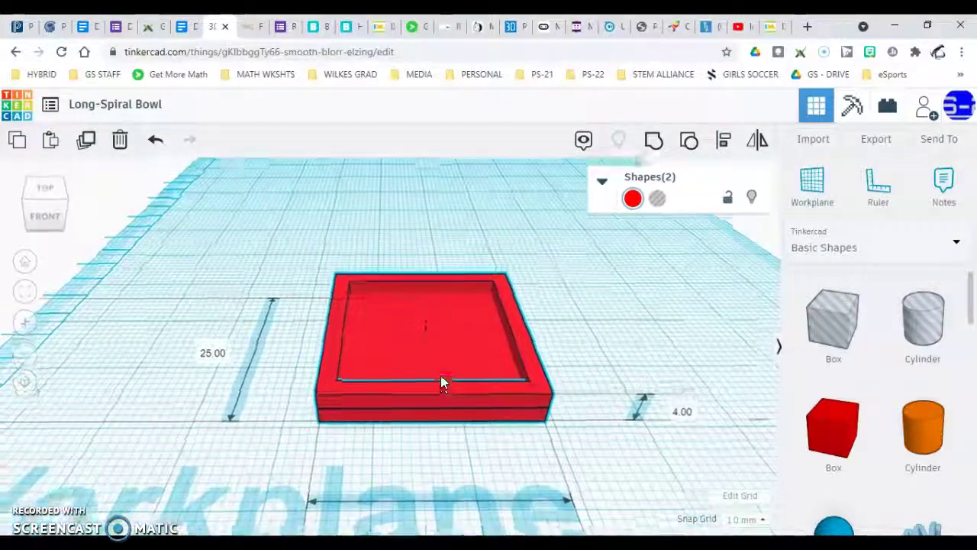
scroll(438, 373, down, 3)
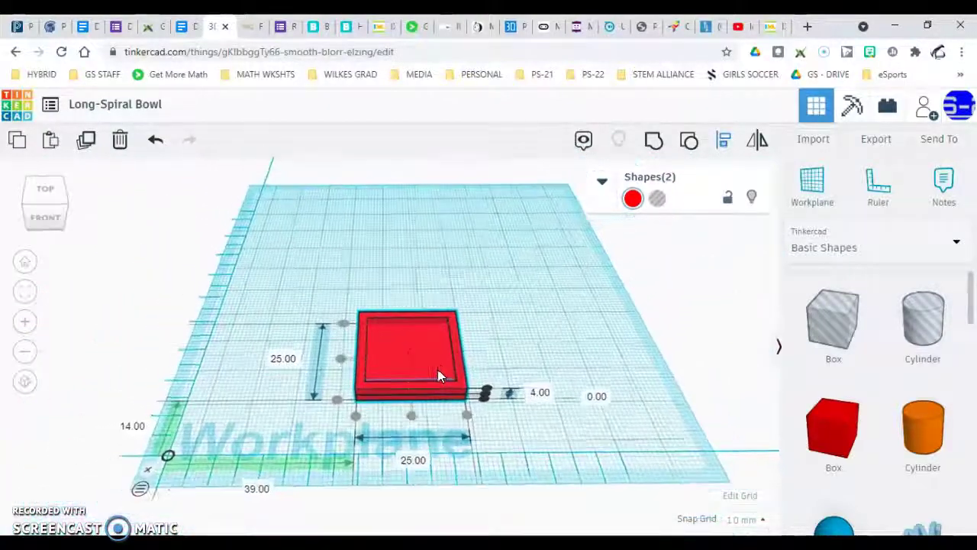
right_drag(438, 403, 436, 340)
scroll(434, 337, up, 3)
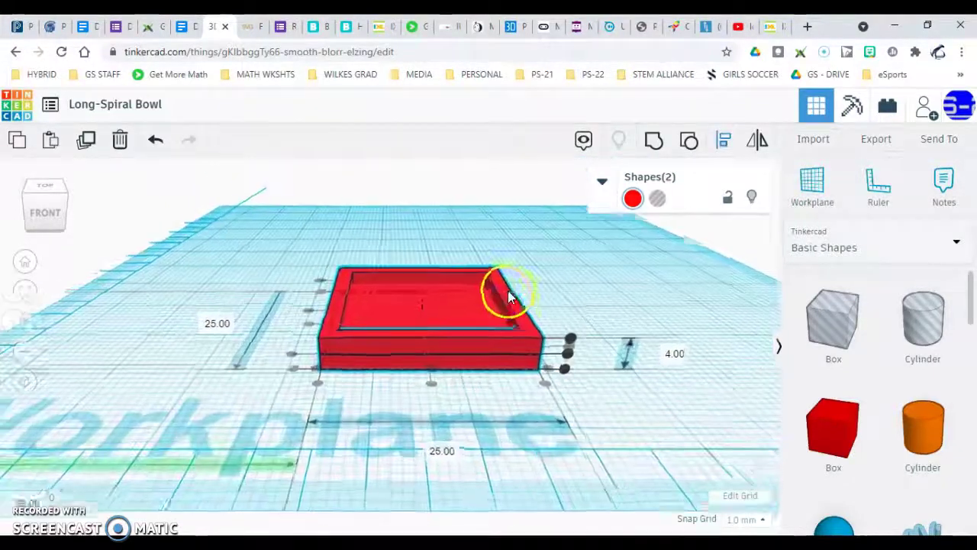
click(519, 280)
right_drag(519, 279, 427, 431)
- Select only the frame resting on the base plate and duplicate it in place
click(417, 389)
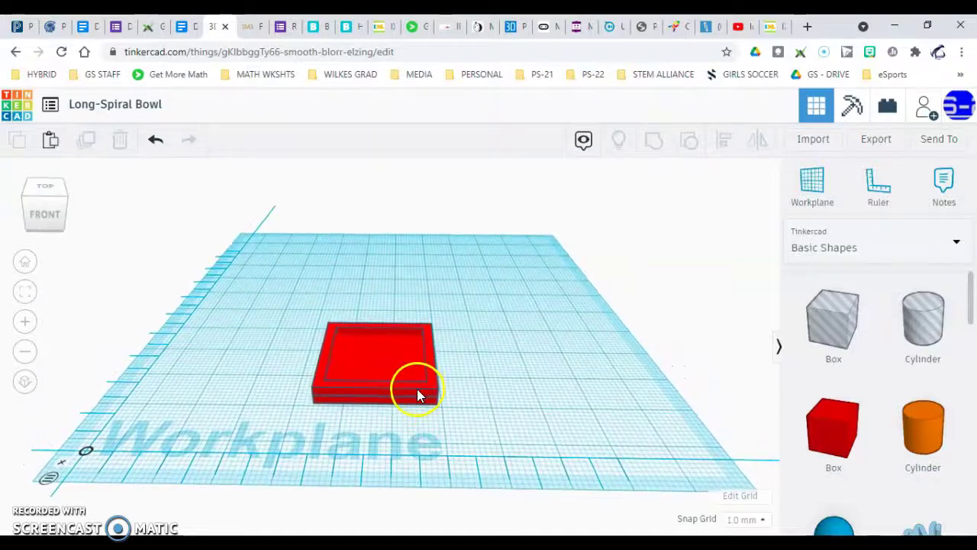
mouse_move(430, 419)
right_down()
mouse_move(429, 404)
mouse_move(435, 419)
mouse_move(420, 407)
right_up()
scroll(419, 404, up, 3)
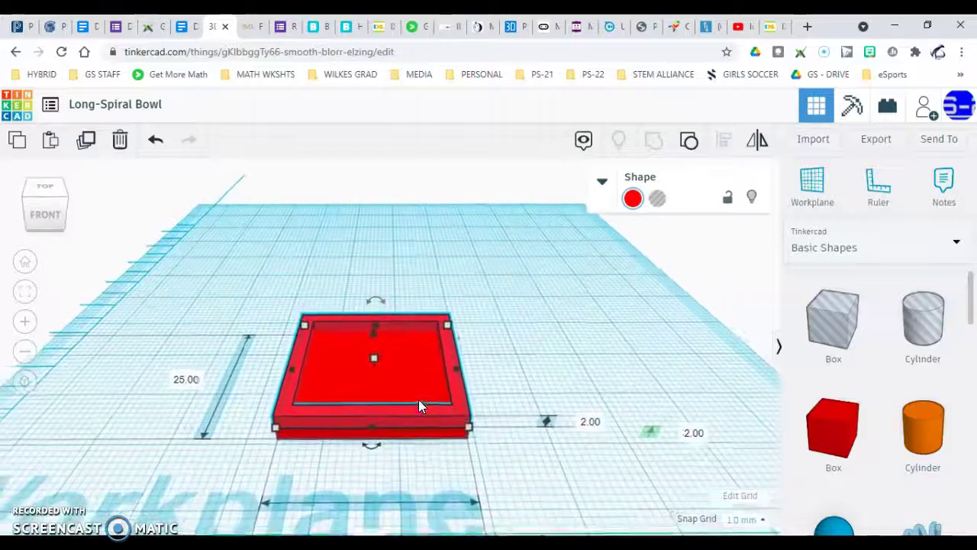
click(498, 365)
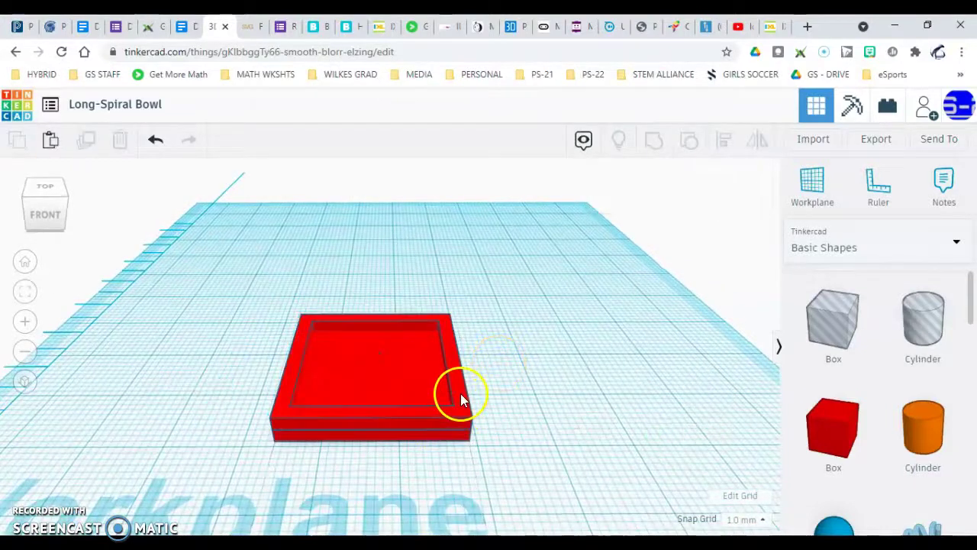
click(461, 393)
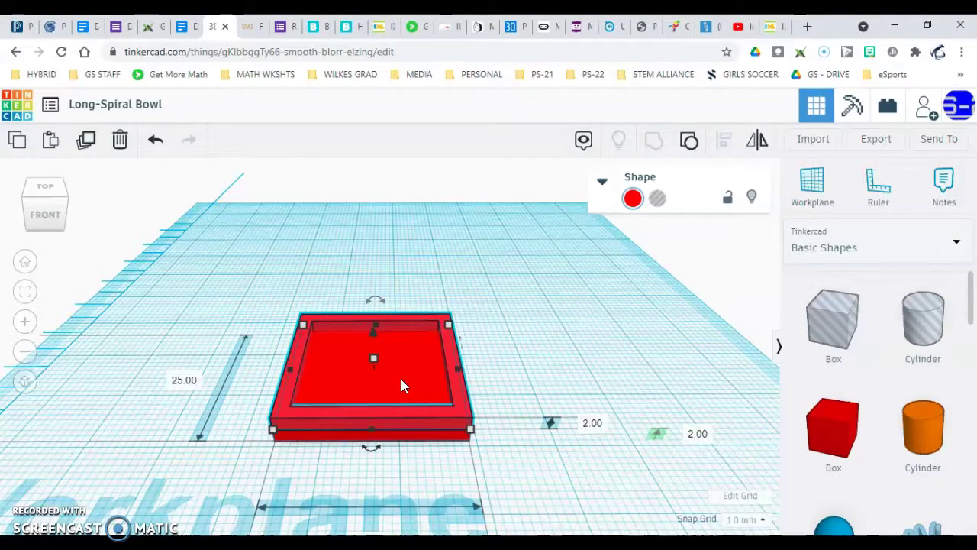
click(440, 412)
click(600, 353)
click(453, 409)
click(89, 145)
click(291, 374)
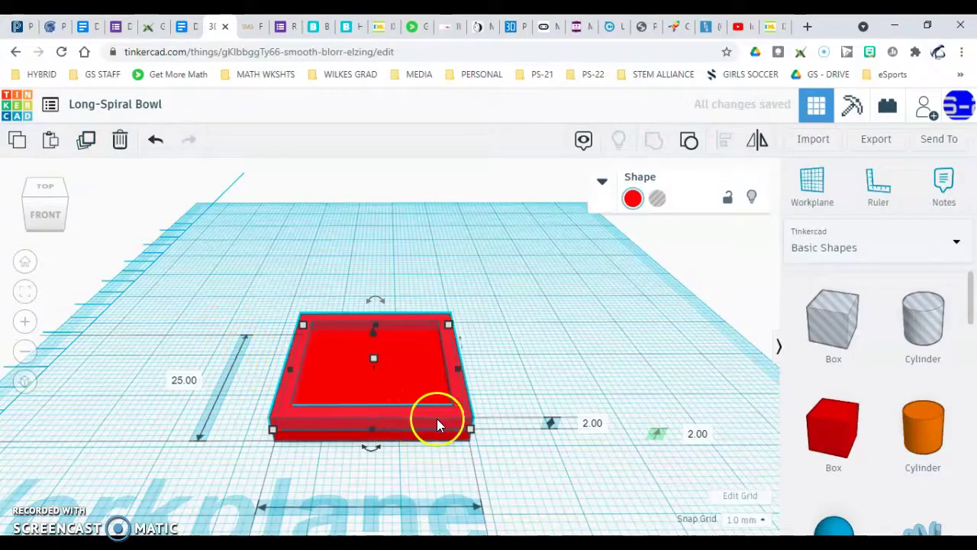
- Set the duplicated frame's height above the workplane to 4 mm so it stacks on the first frame
click(699, 437)
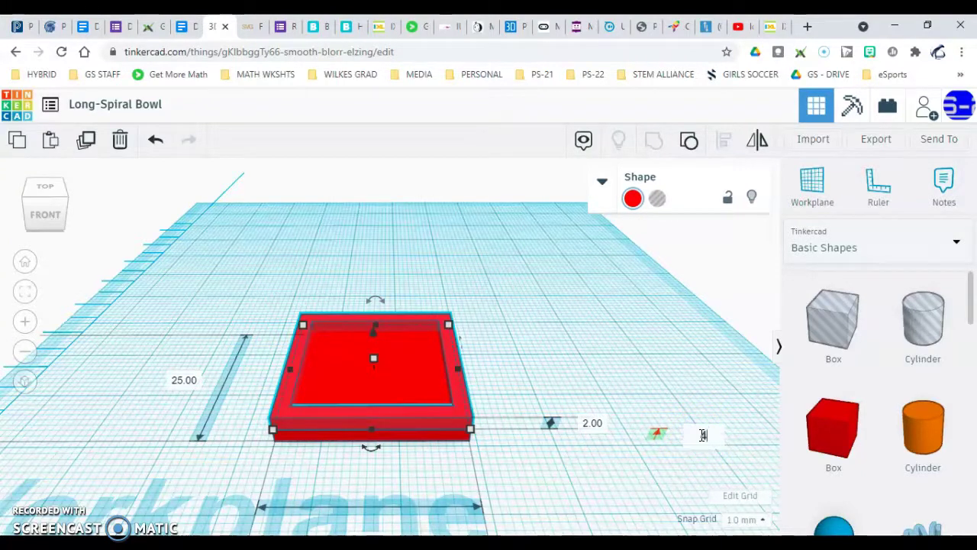
text(4)
key(Return)
right_drag(633, 476, 628, 445)
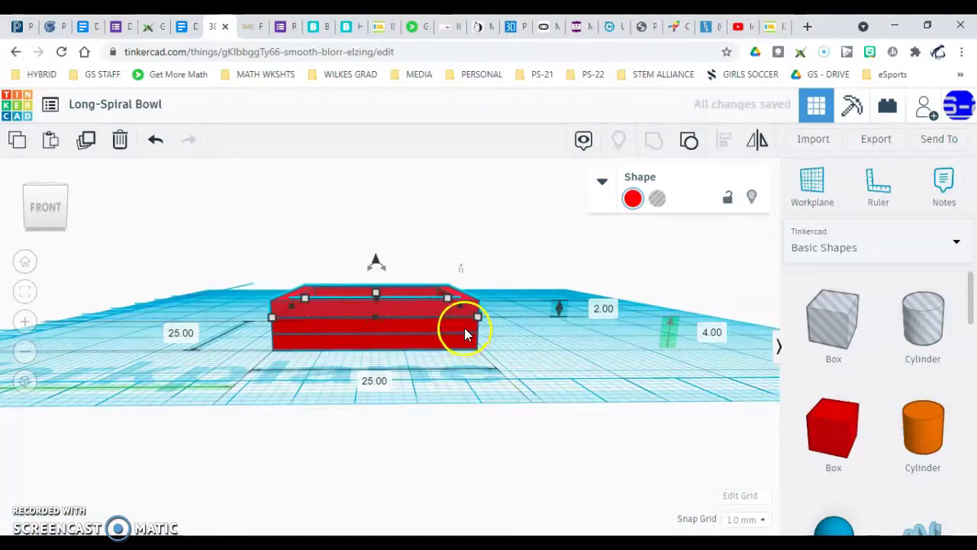
right_drag(467, 305, 466, 367)
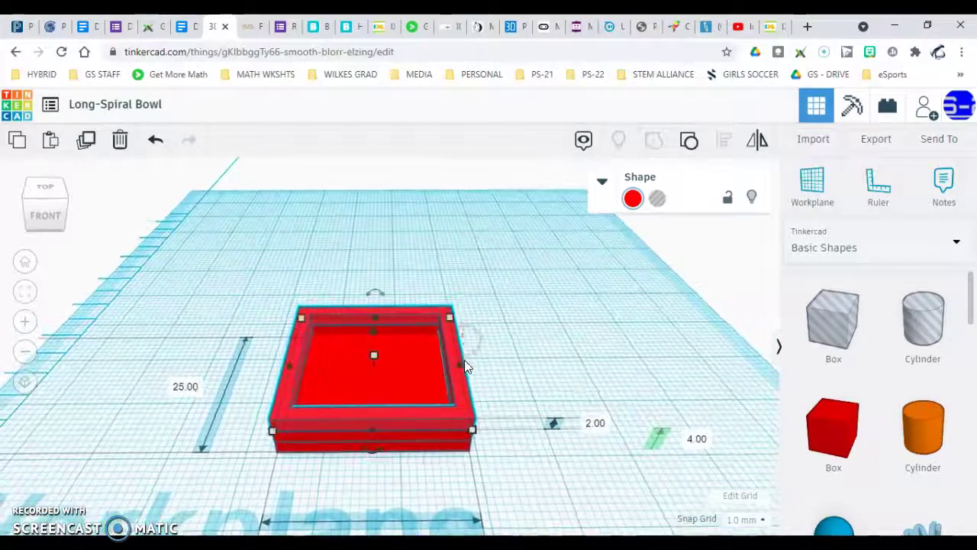
click(452, 349)
click(381, 386)
click(455, 398)
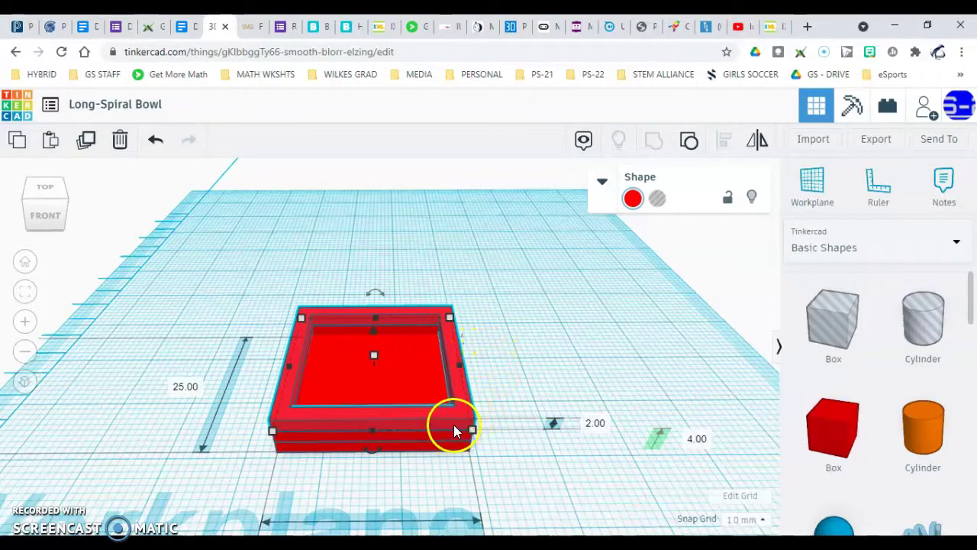
- Rotate the duplicated top frame 4° about the vertical axis
click(486, 386)
right_drag(493, 375, 494, 349)
mouse_move(475, 358)
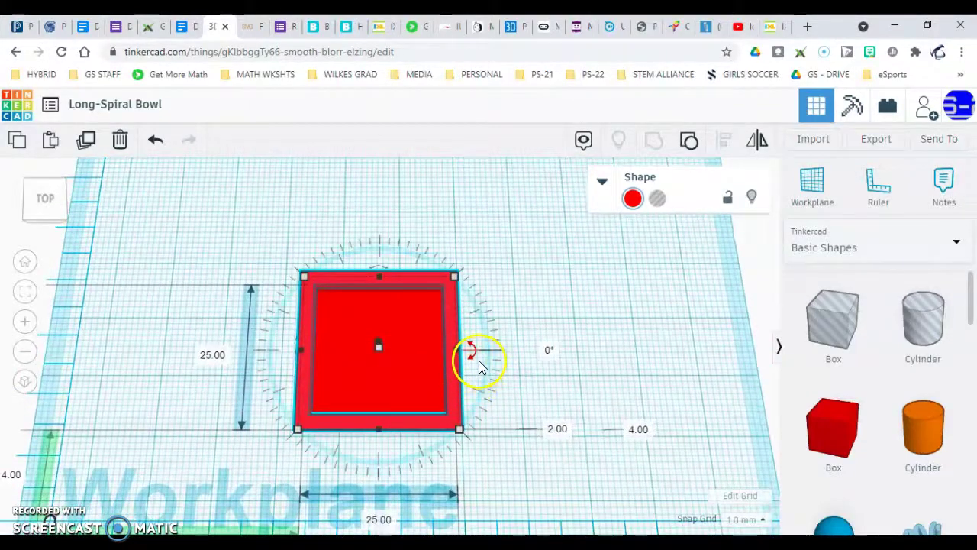
drag(475, 354, 519, 345)
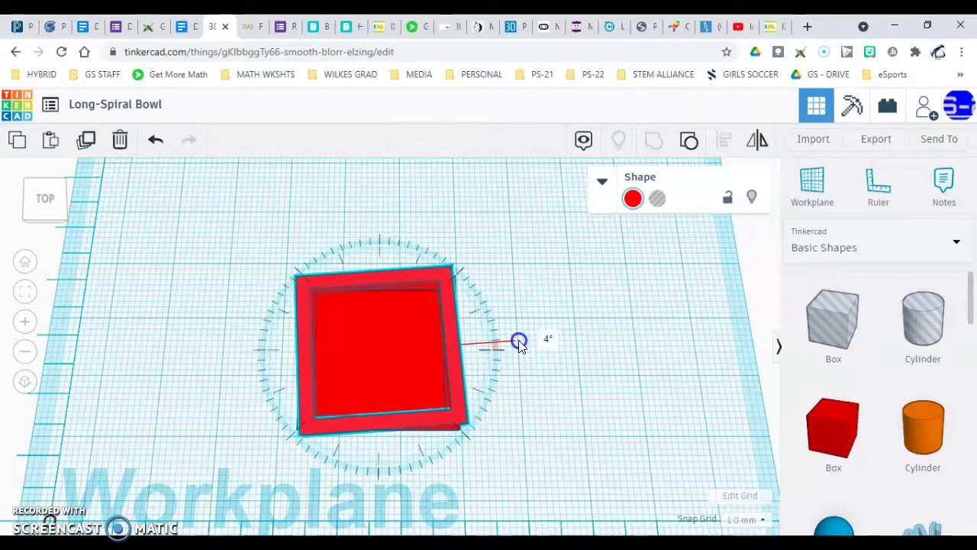
drag(519, 345, 520, 343)
right_drag(517, 392, 464, 327)
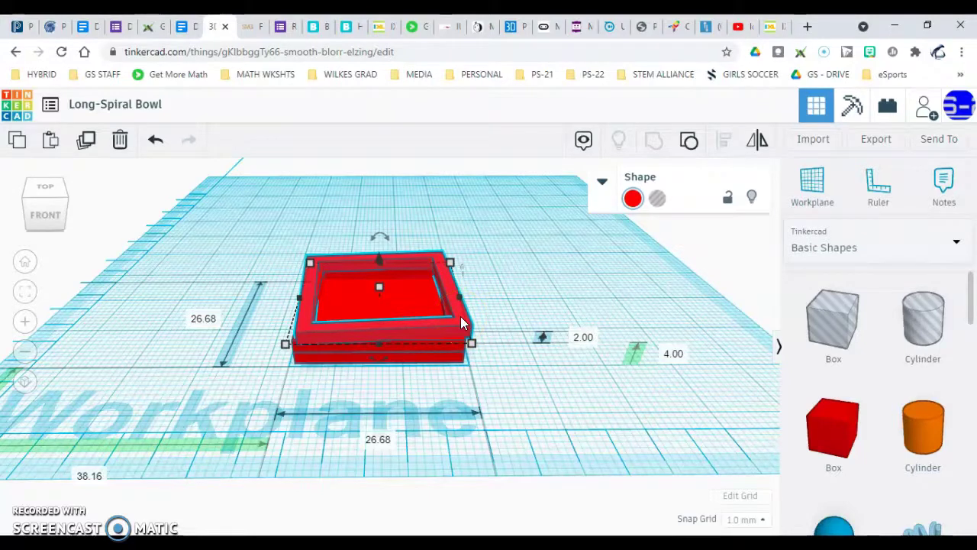
- Duplicate the raised and rotated frame repeatedly into a twisted stack whose top frame sits 56 mm above the workplane
click(87, 142)
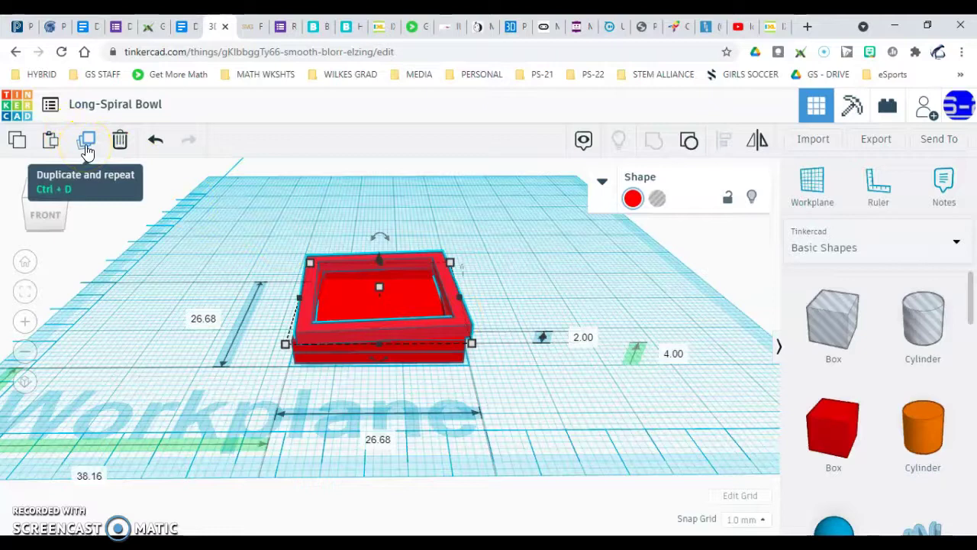
click(86, 142)
click(86, 142)
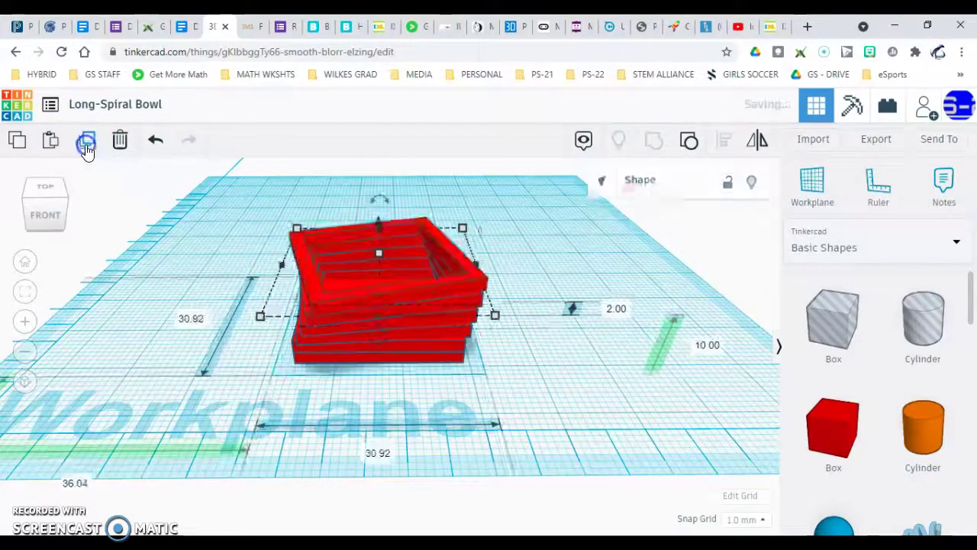
click(86, 142)
click(86, 142)
click(87, 142)
click(86, 142)
click(86, 142)
click(86, 142)
click(86, 142)
click(86, 142)
click(86, 142)
click(87, 142)
click(86, 142)
click(86, 142)
click(86, 142)
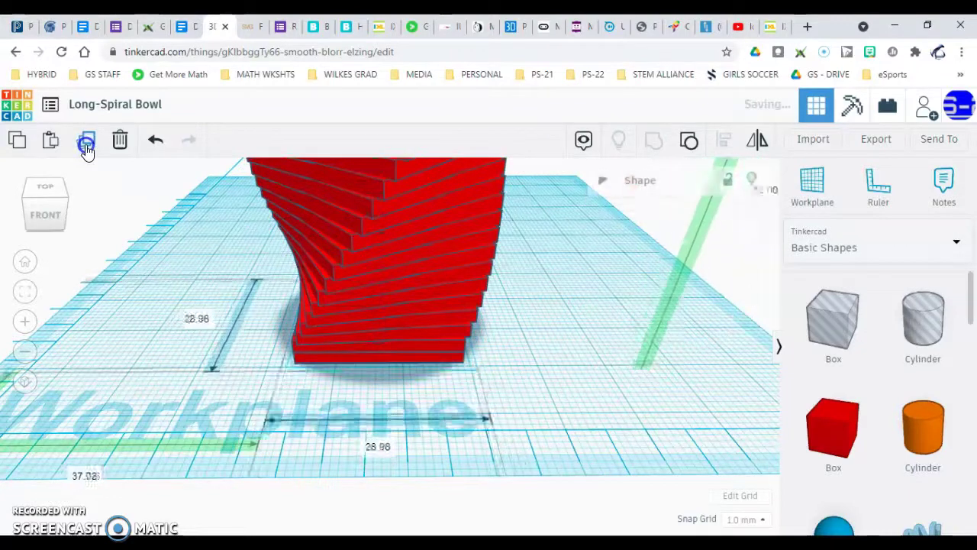
click(86, 142)
scroll(262, 287, down, 5)
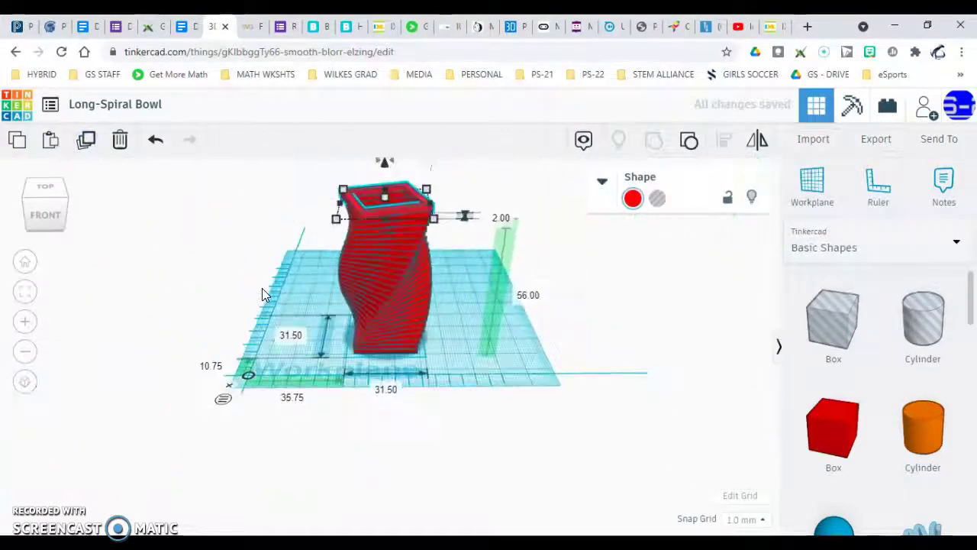
- Undo all the stacked duplicates, back to the base plate with a single frame on it
right_drag(324, 280, 342, 357)
scroll(352, 288, up, 5)
click(342, 356)
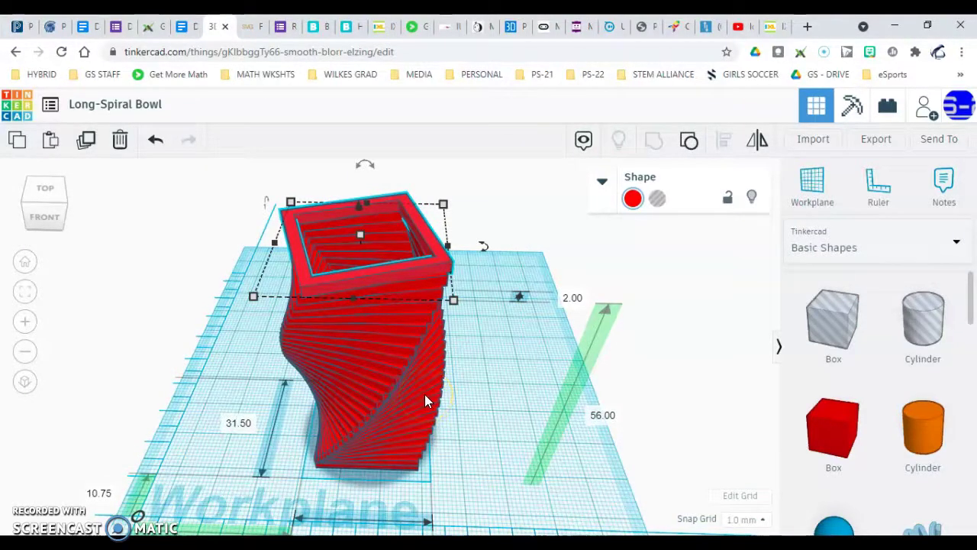
scroll(425, 394, down, 5)
mouse_move(461, 366)
right_down()
mouse_move(461, 428)
mouse_move(463, 367)
right_up()
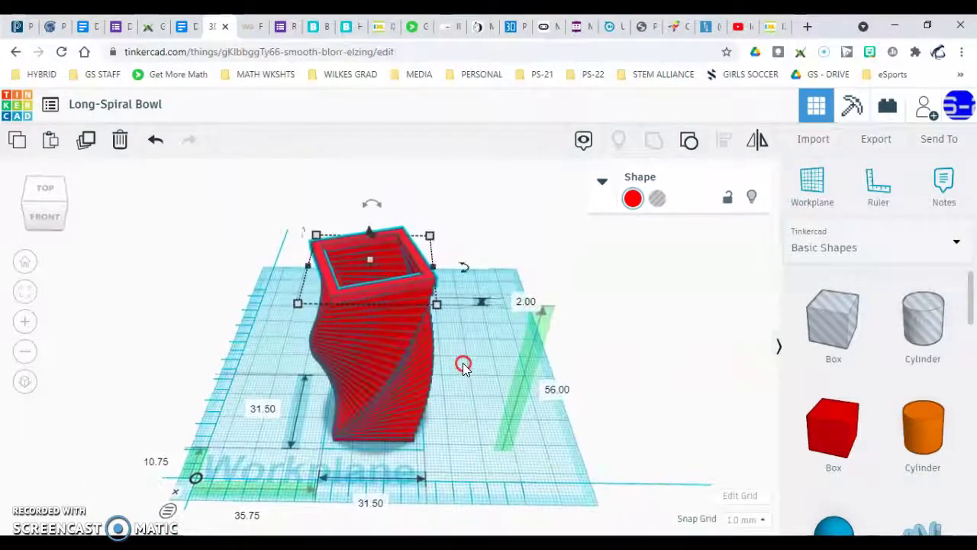
key(ctrl+z)
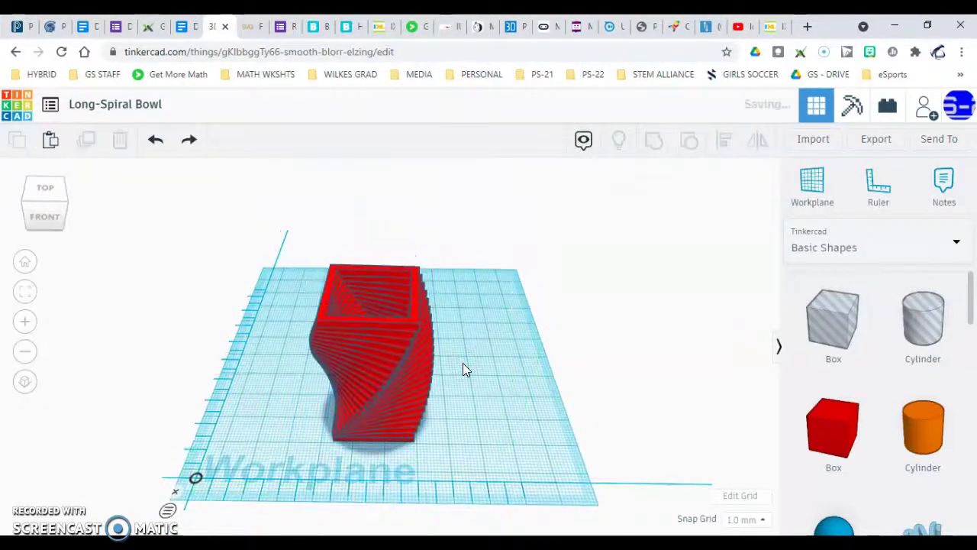
key(ctrl+z)
key(ctrl+z)
key(ctrl+z)
key(ctrl+z)
key(ctrl+z)
key(ctrl+z)
key(ctrl+z)
key(ctrl+z)
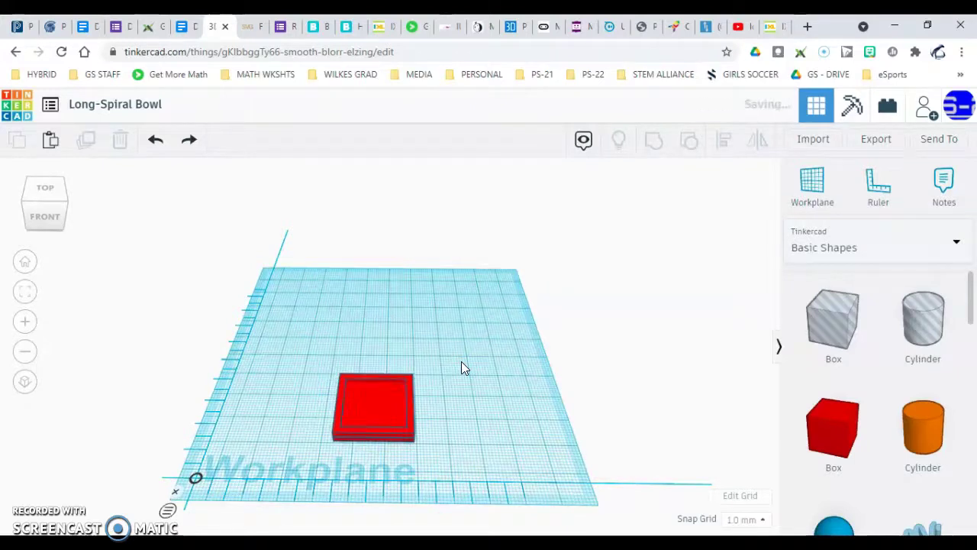
- Shift the frame sideways off the base plate, undo the move and clear the selection
right_drag(461, 361, 439, 353)
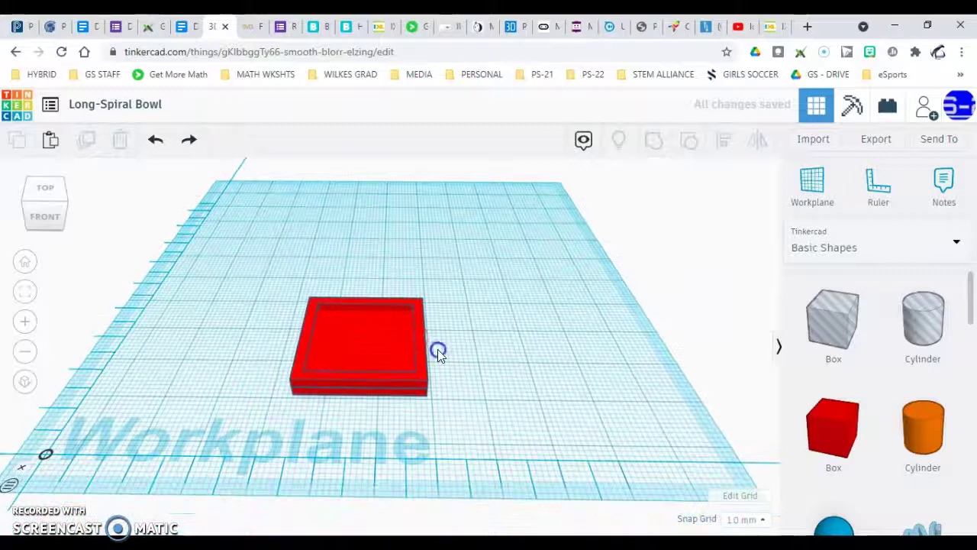
drag(422, 351, 388, 349)
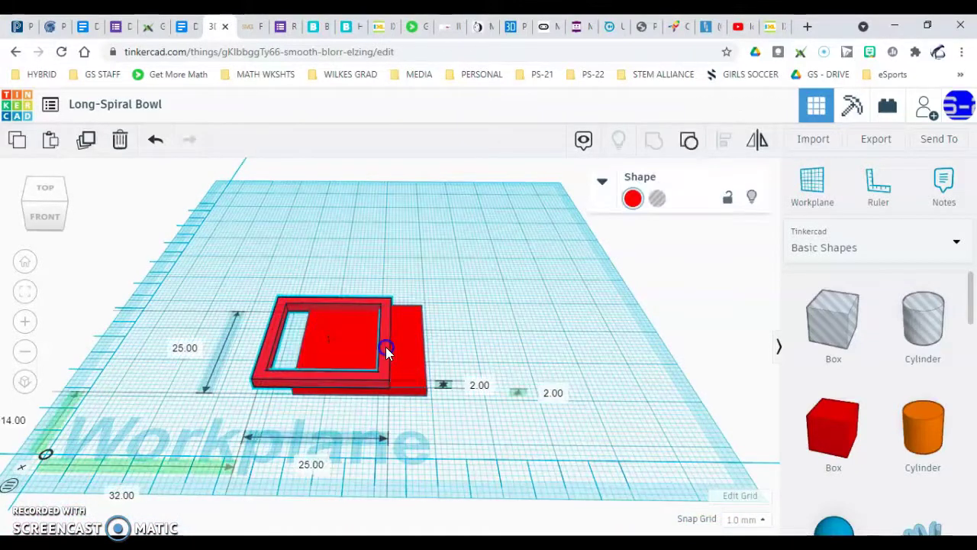
key(ctrl+z)
click(449, 353)
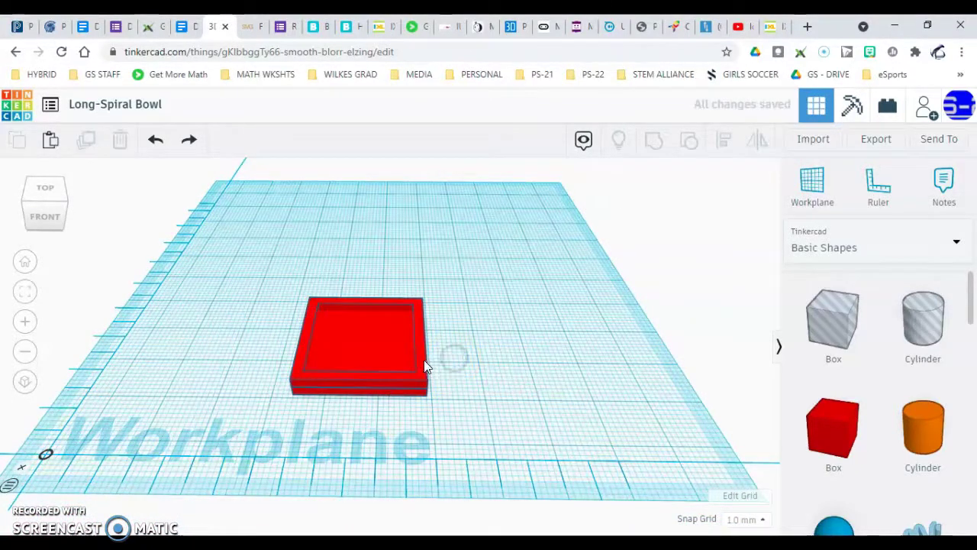
- Duplicate the square frame on the base plate and raise the copy to 4 mm above the workplane
click(424, 359)
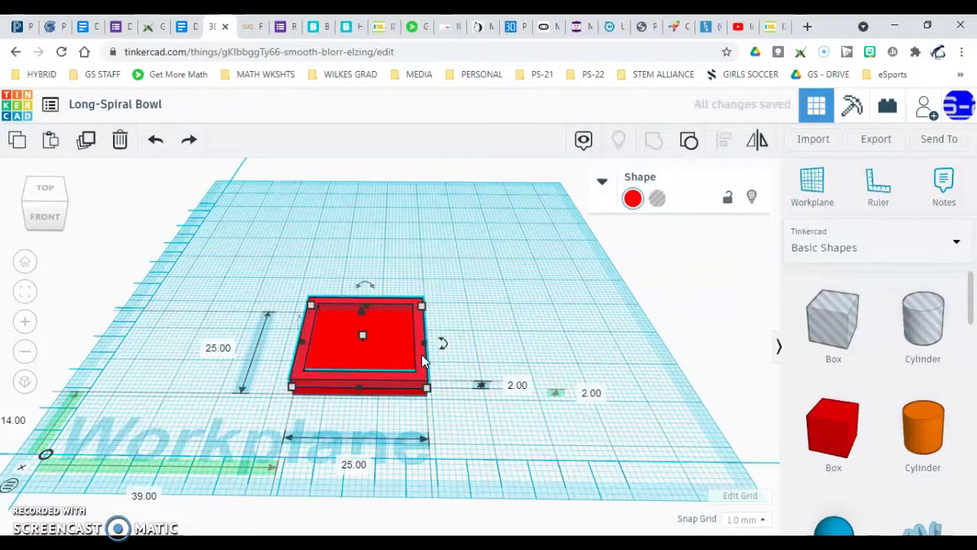
click(427, 364)
click(87, 141)
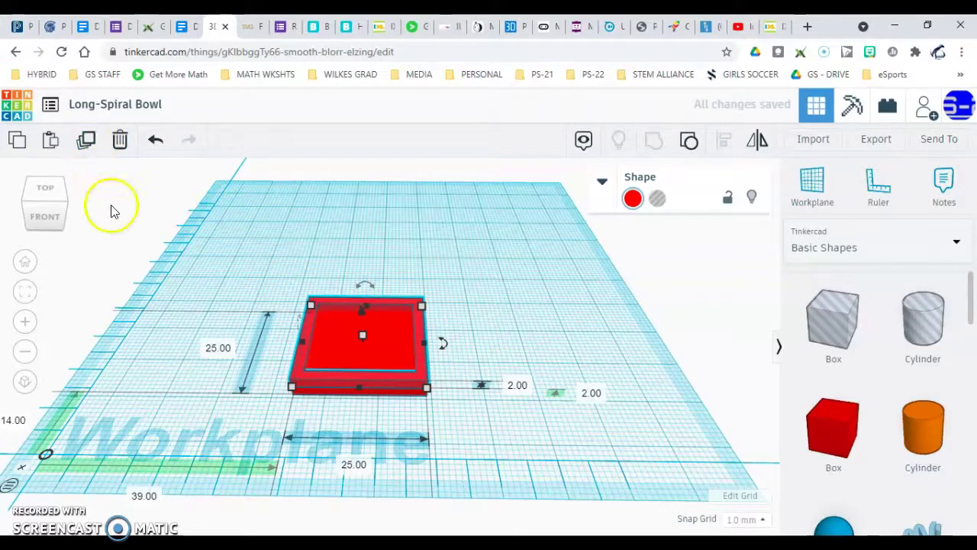
click(597, 398)
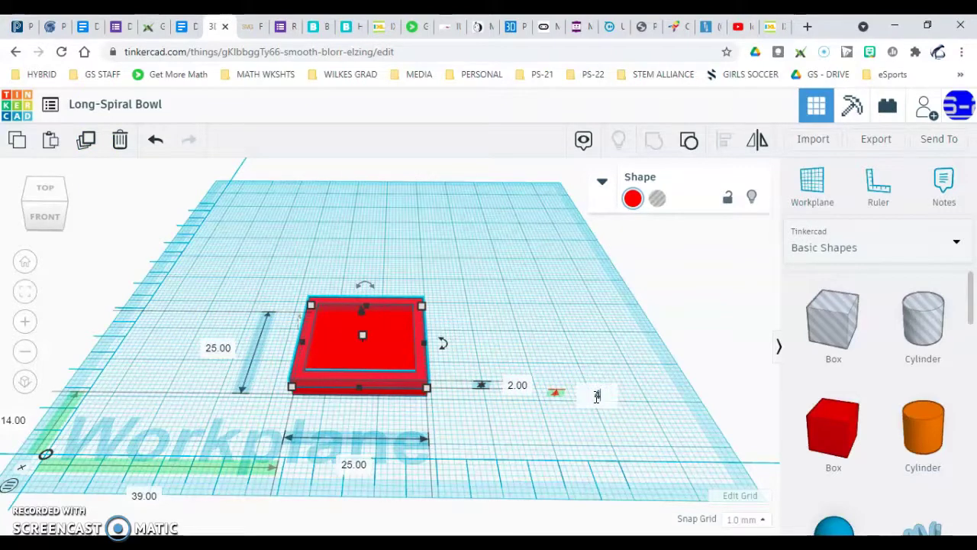
click(655, 375)
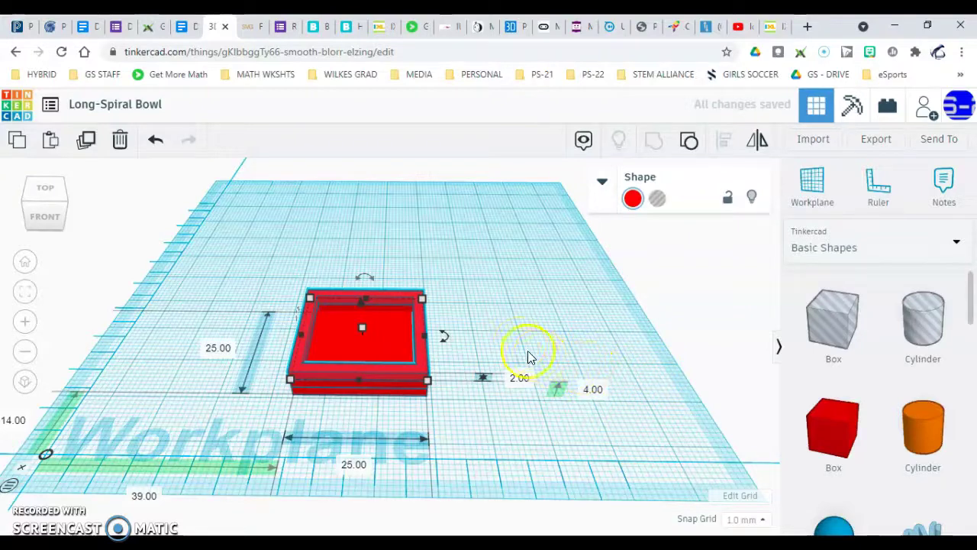
- Rotate the raised frame 5° counter-clockwise about the vertical axis
right_drag(519, 347, 521, 390)
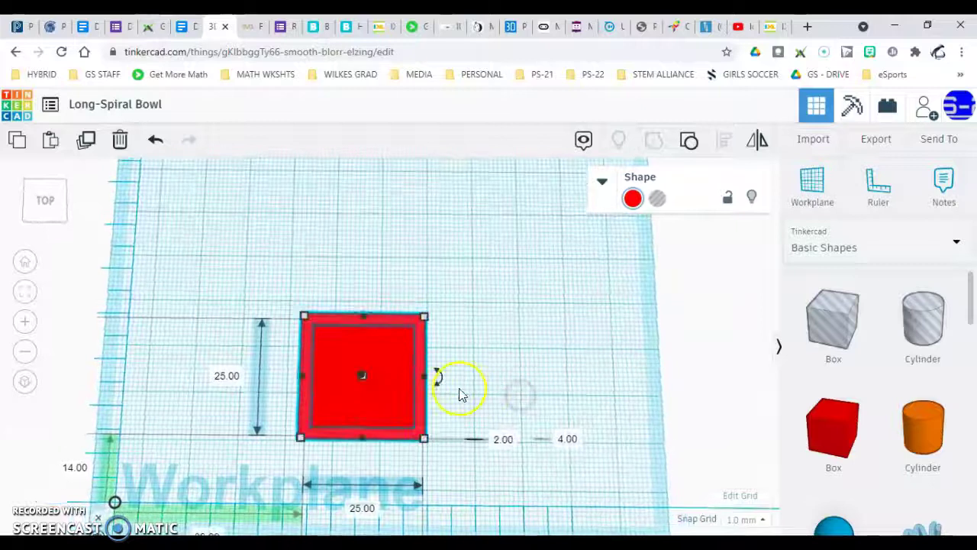
drag(441, 384, 484, 372)
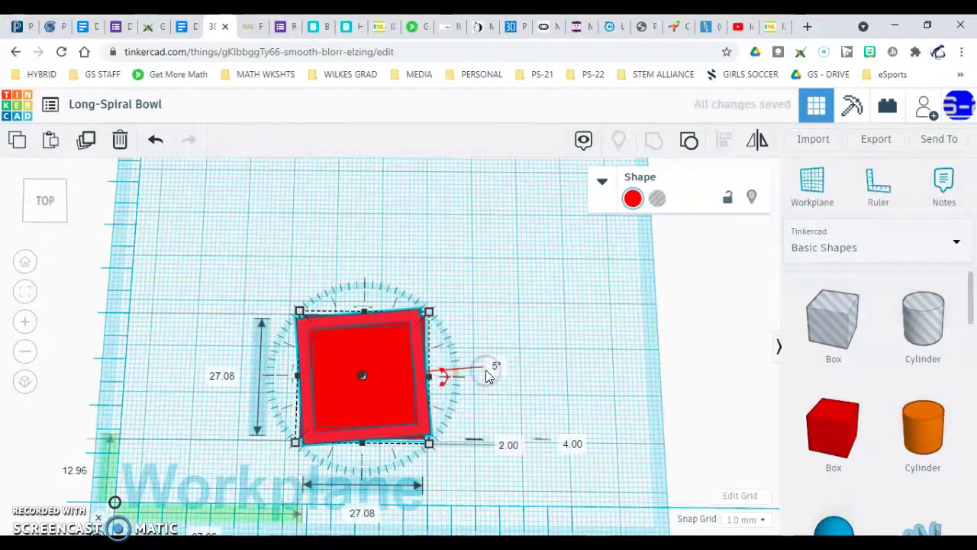
right_drag(473, 380, 471, 313)
- Repeat the raised and rotated duplicate into a twisted stack whose top frame sits 28 mm above the workplane
click(90, 139)
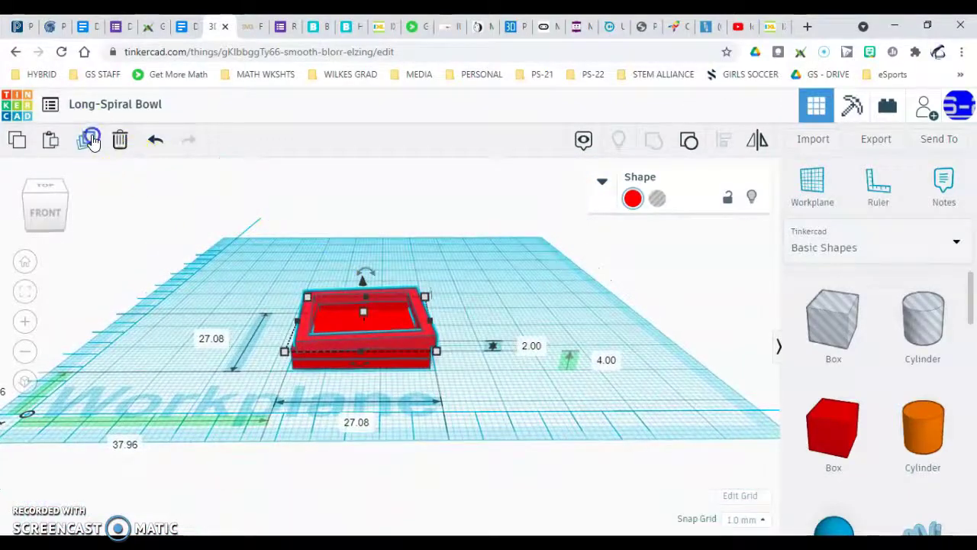
click(90, 139)
click(91, 138)
click(90, 139)
click(89, 138)
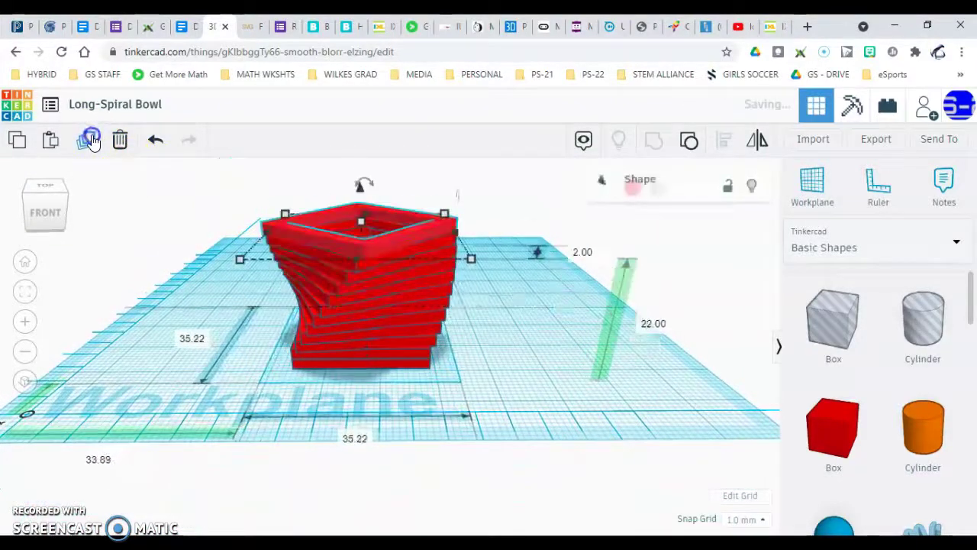
click(88, 138)
right_drag(246, 296, 252, 332)
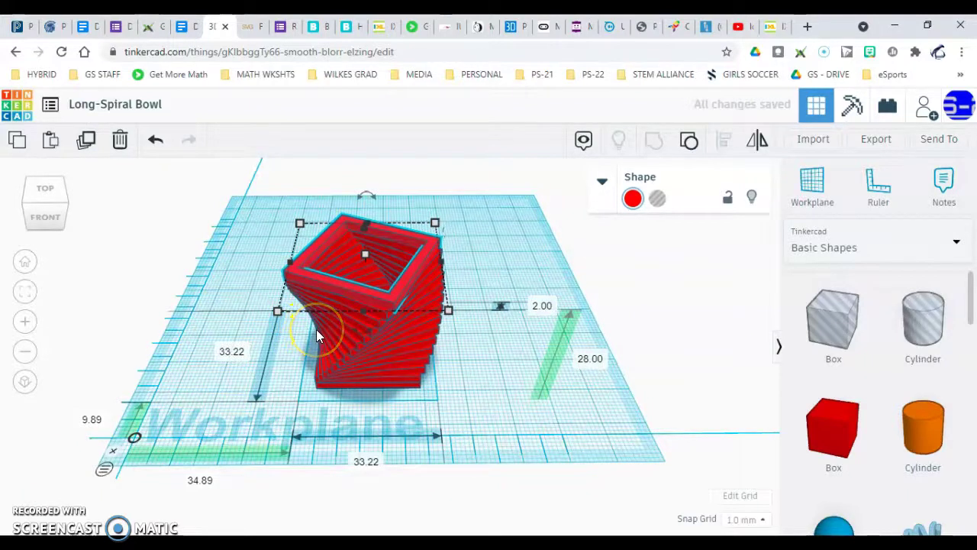
- Undo the counter-clockwise stack completely, back to the base plate with one unrotated frame on it
key(ctrl+z)
key(ctrl+z)
key(ctrl+z)
key(ctrl+z)
key(ctrl+z)
key(ctrl+z)
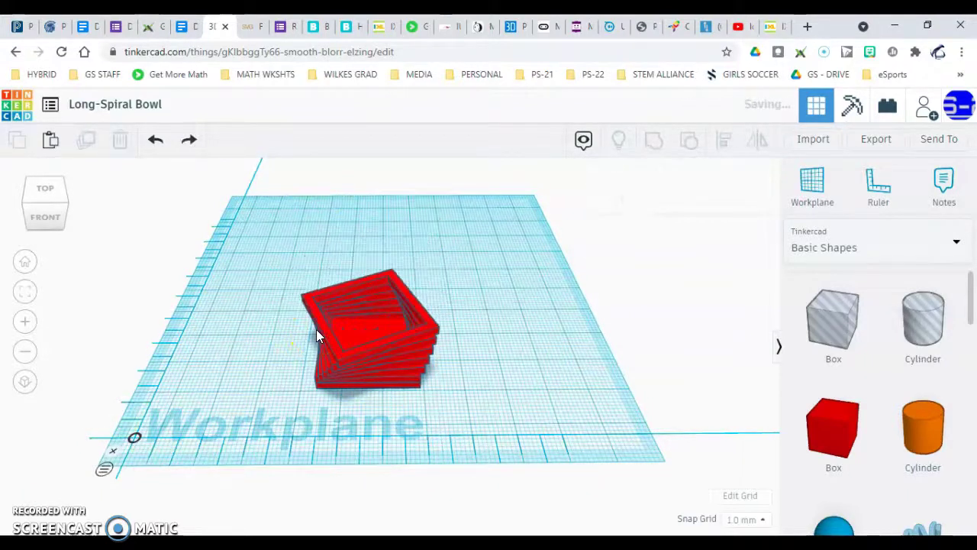
key(ctrl+z)
key(ctrl+z)
key(ctrl+z)
key(ctrl+z)
key(ctrl+z)
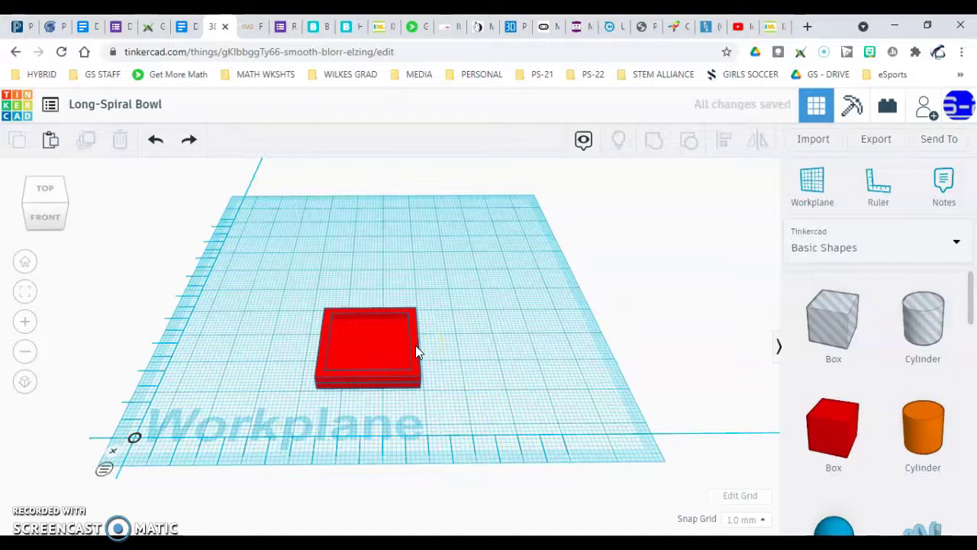
- Duplicate the remaining frame again and set the copy's height above the workplane to 4 mm
click(381, 339)
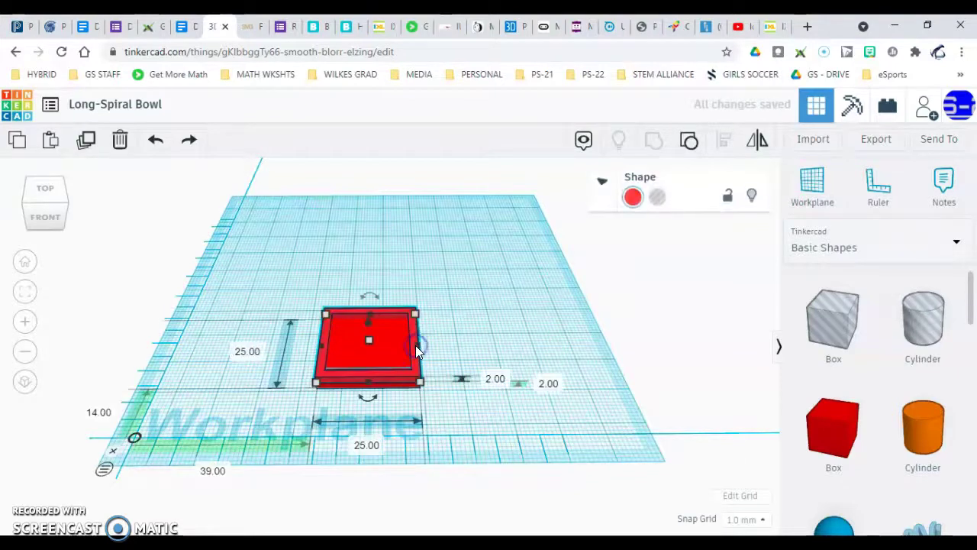
click(88, 145)
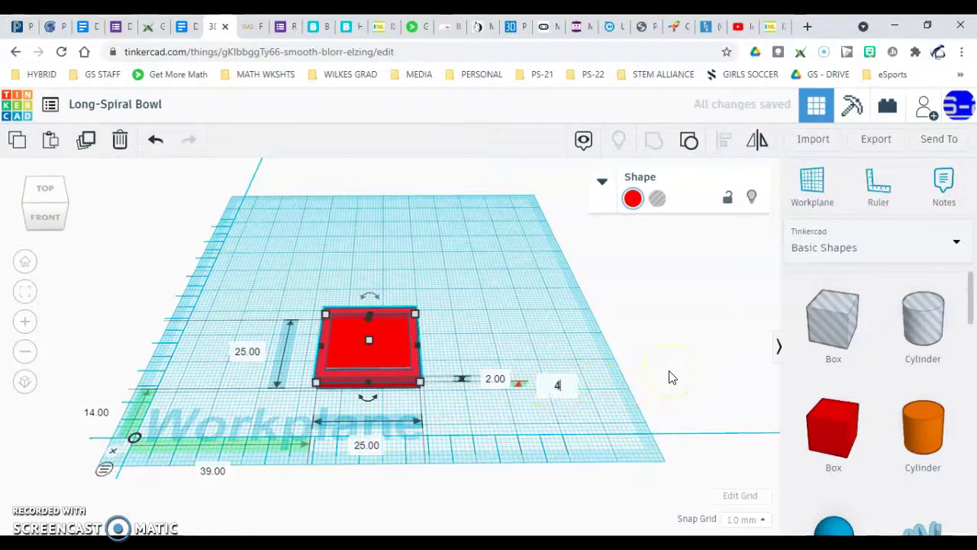
key(Return)
- Rotate the raised copy 4° clockwise about the vertical axis, as seen from above
right_drag(489, 360, 490, 422)
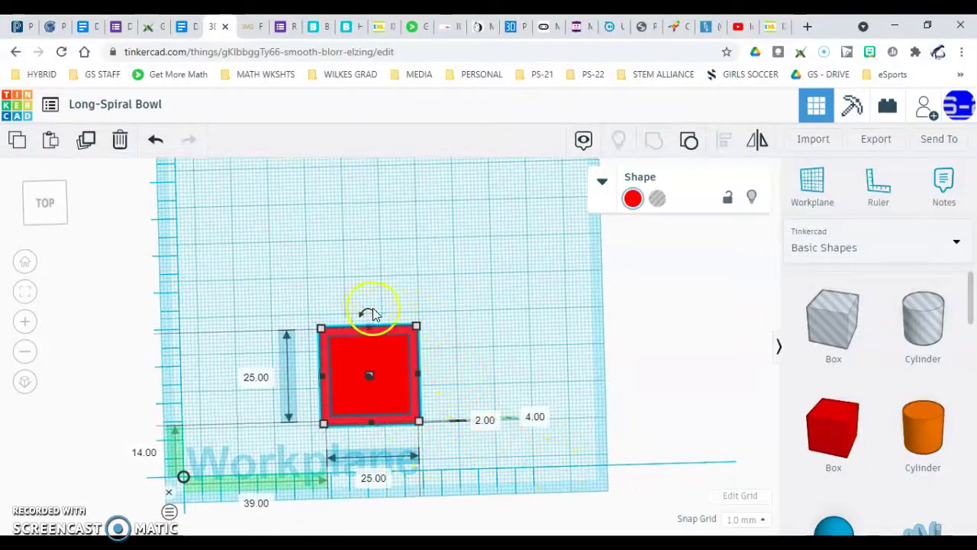
drag(375, 314, 383, 288)
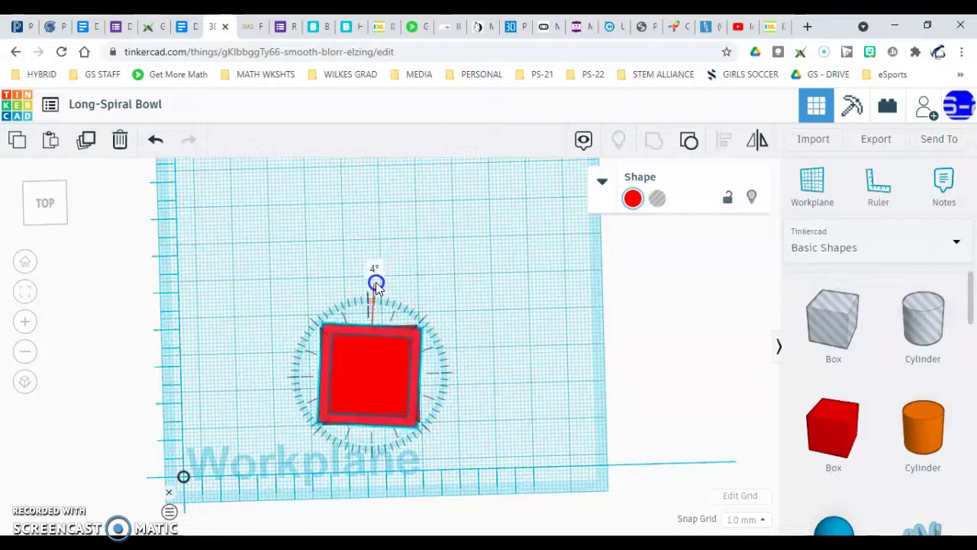
drag(375, 284, 376, 284)
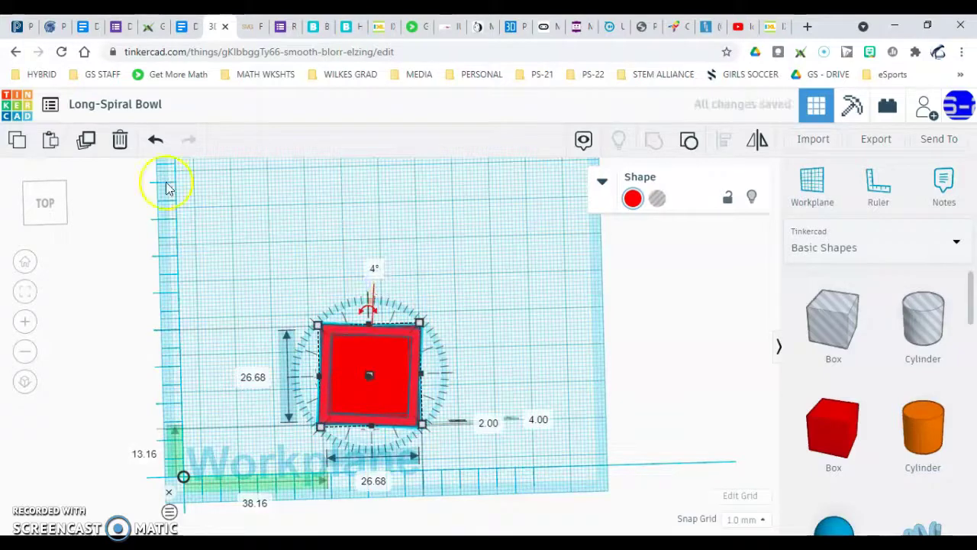
- Duplicate the raised and rotated frame repeatedly until the top frame sits 74 mm above the workplane
triple_click(85, 142)
double_click(85, 141)
triple_click(84, 141)
double_click(85, 142)
triple_click(85, 142)
triple_click(85, 141)
triple_click(85, 141)
triple_click(85, 141)
double_click(85, 141)
double_click(85, 142)
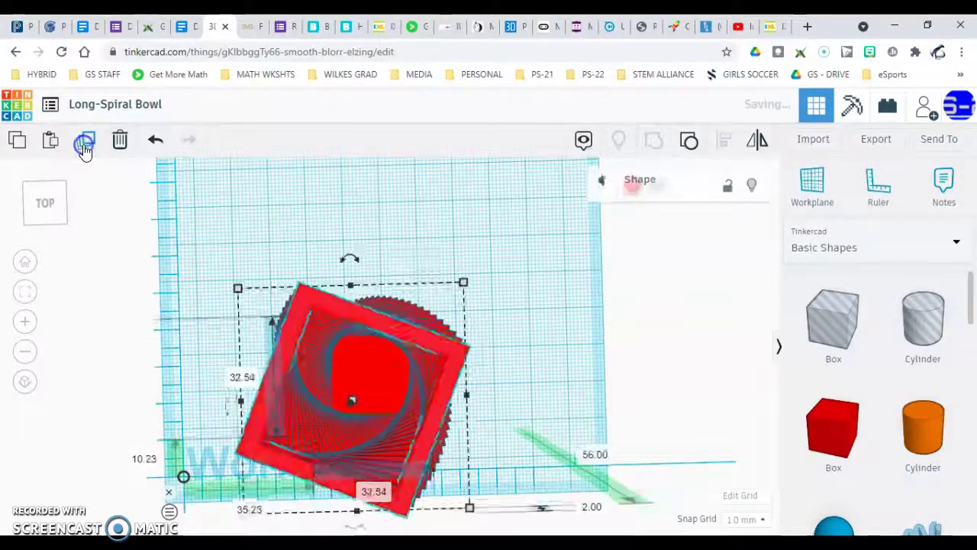
triple_click(85, 141)
double_click(84, 142)
double_click(85, 141)
double_click(85, 141)
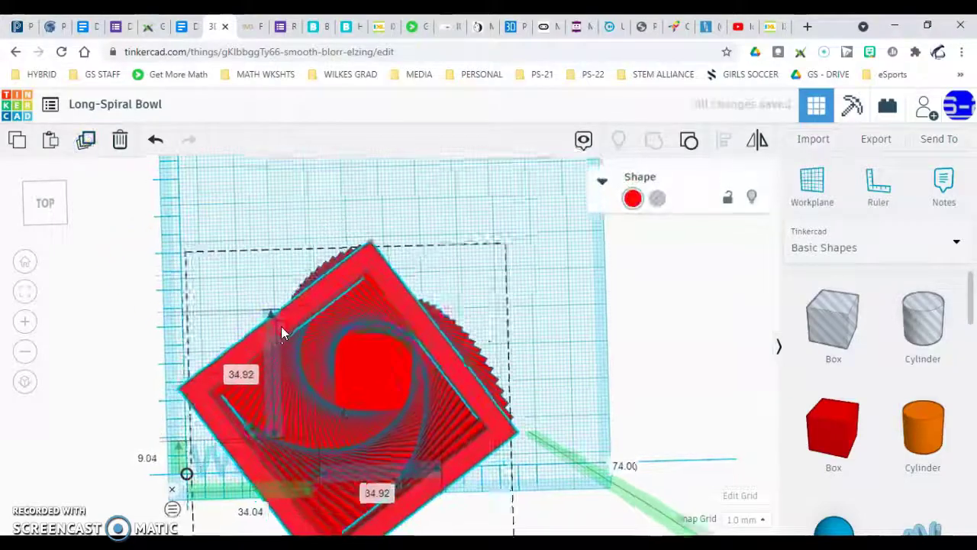
- Examine the spiral from above while undoing and redoing the frame duplicates back and forth
scroll(345, 342, up, 8)
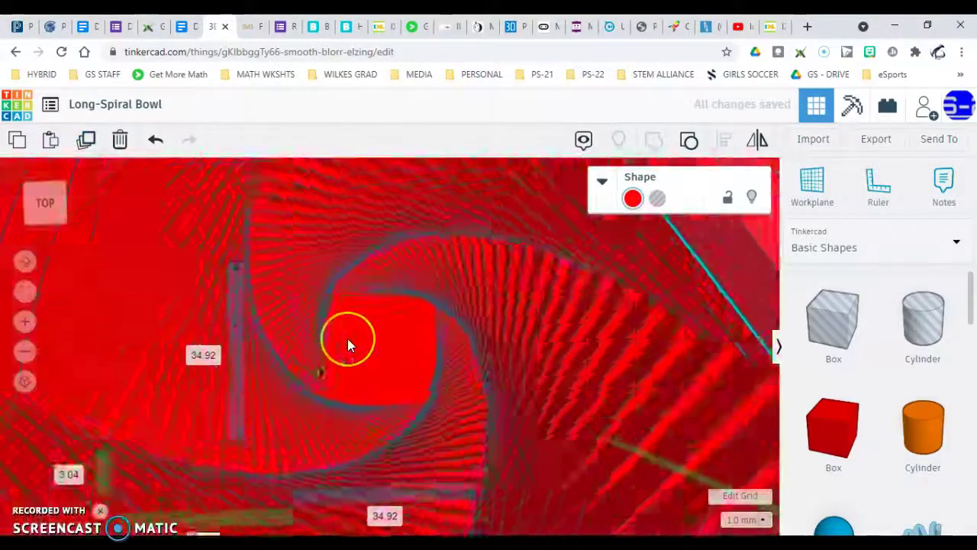
scroll(348, 339, down, 3)
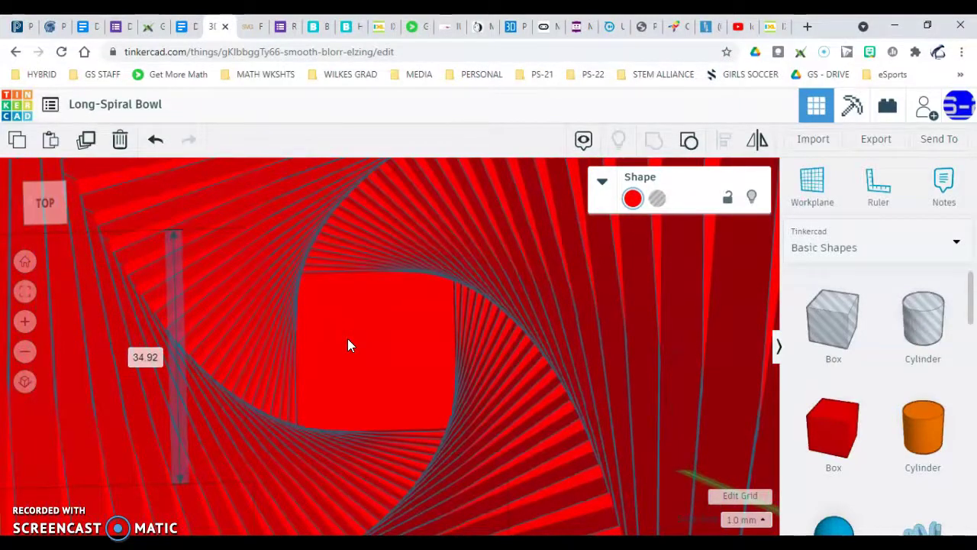
key(Escape)
scroll(347, 346, down, 10)
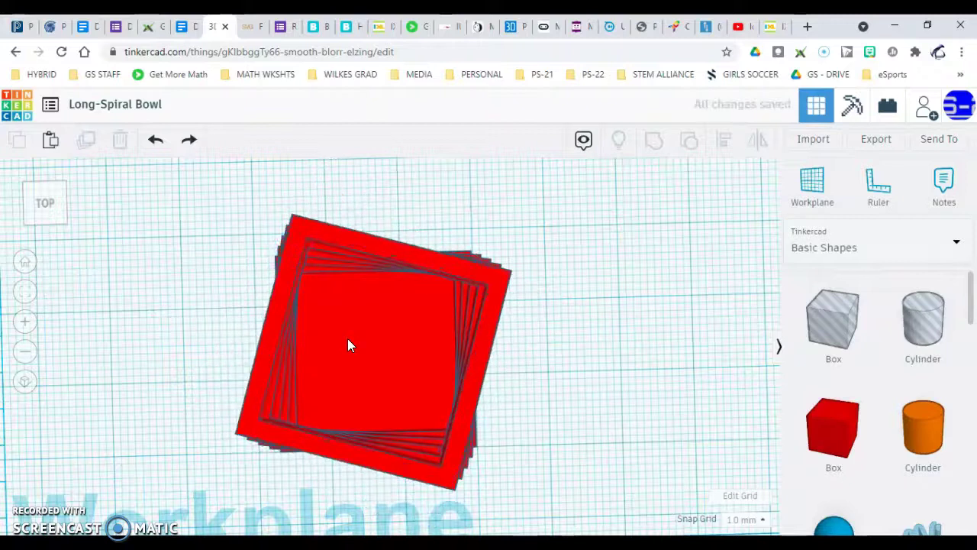
scroll(347, 346, up, 10)
scroll(347, 346, down, 5)
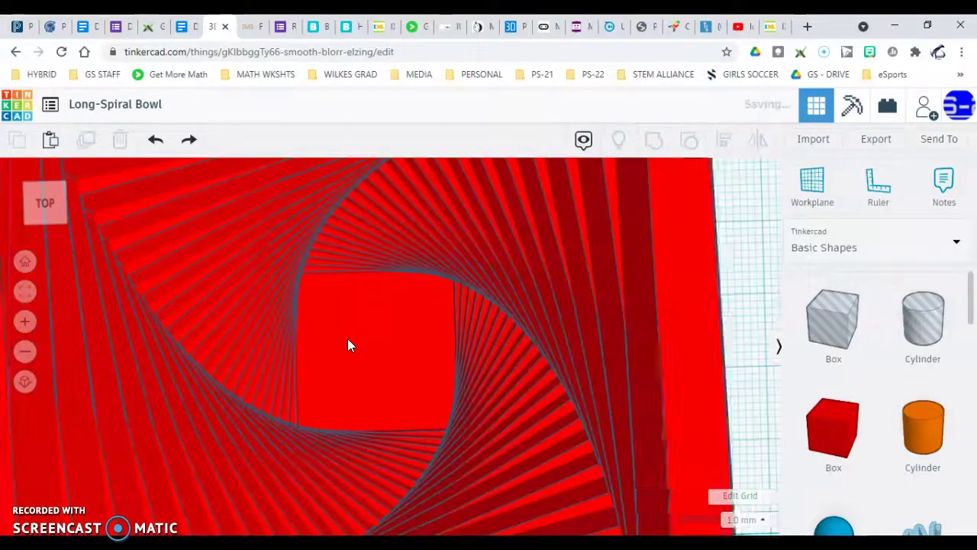
scroll(347, 346, up, 8)
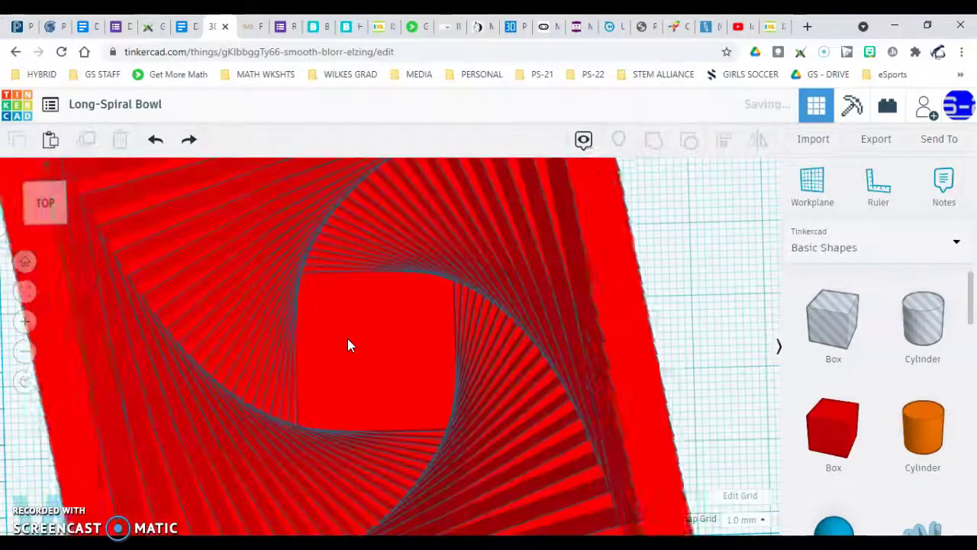
scroll(347, 346, down, 7)
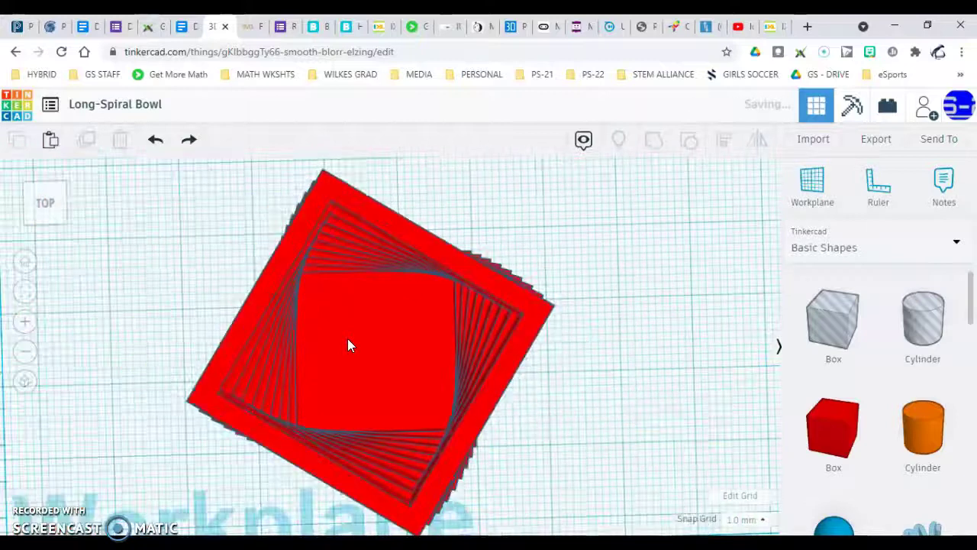
scroll(347, 346, up, 5)
scroll(347, 346, down, 5)
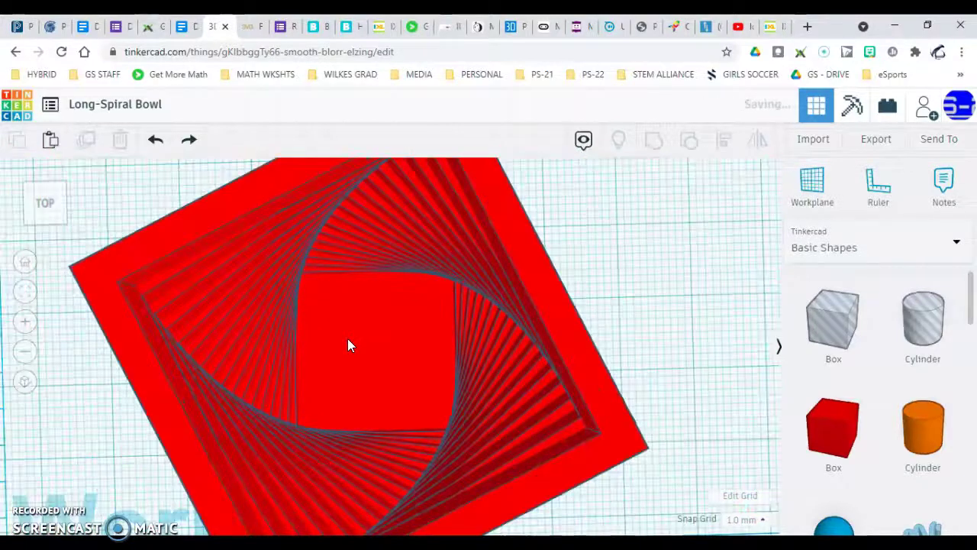
scroll(348, 346, up, 5)
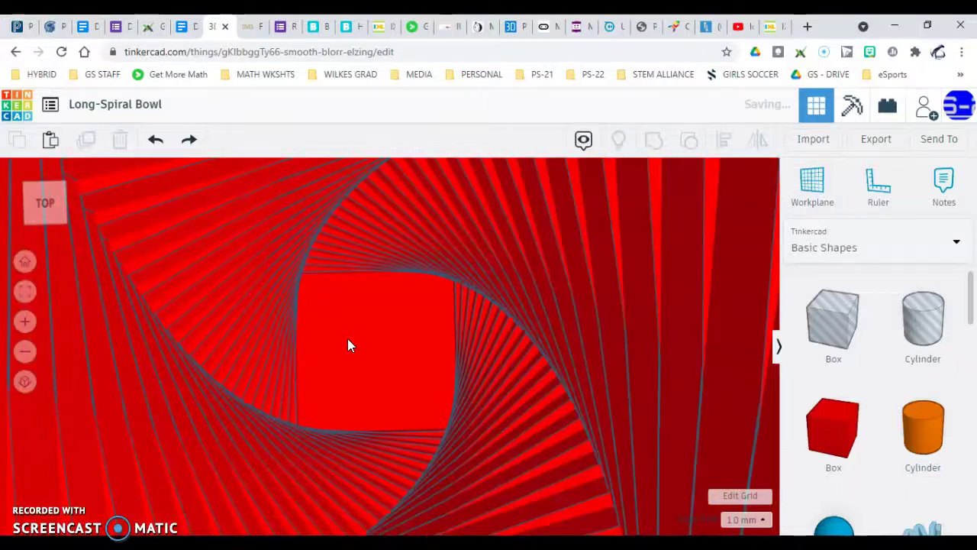
scroll(347, 346, down, 5)
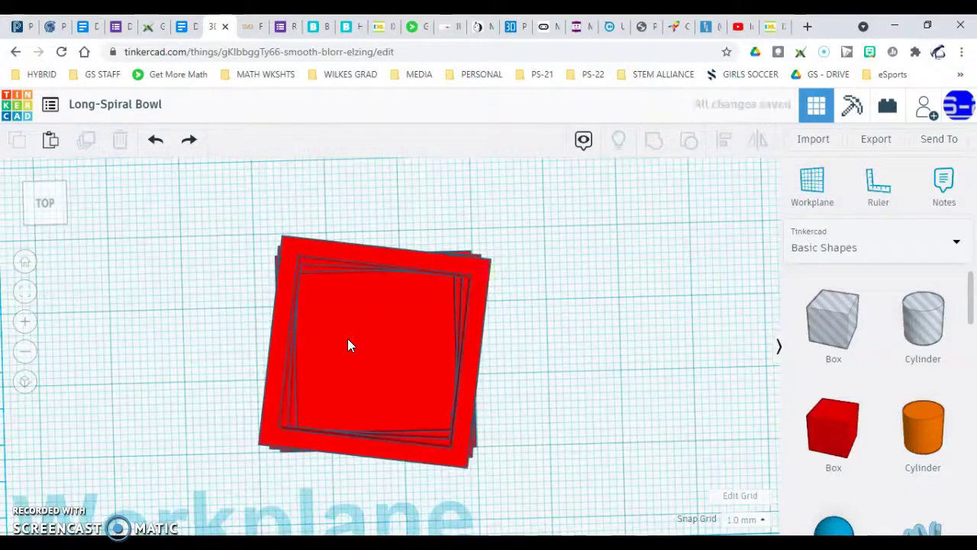
- Restore the undone frame duplicates into a 70 mm tall twisted tower and inspect it from the front
right_drag(436, 372, 494, 317)
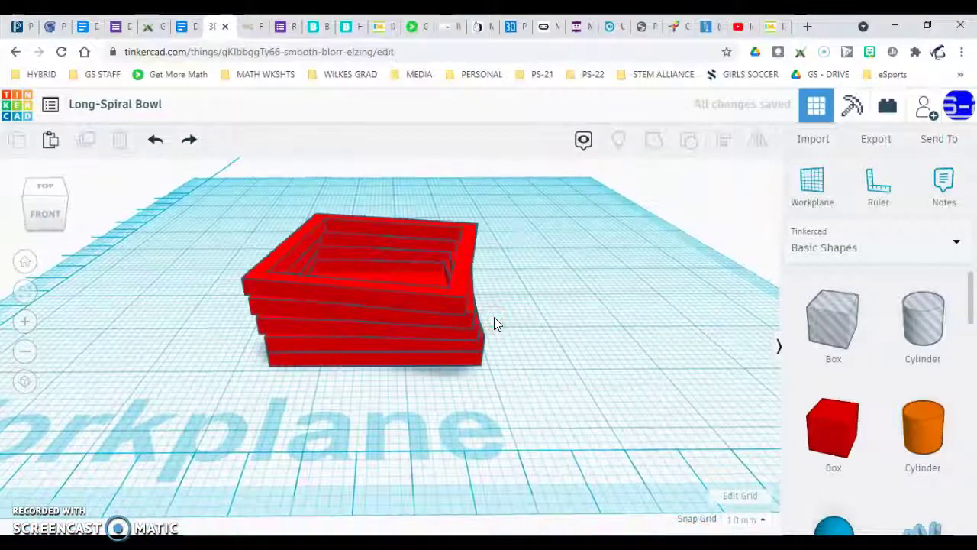
key(ctrl+z)
scroll(494, 317, down, 5)
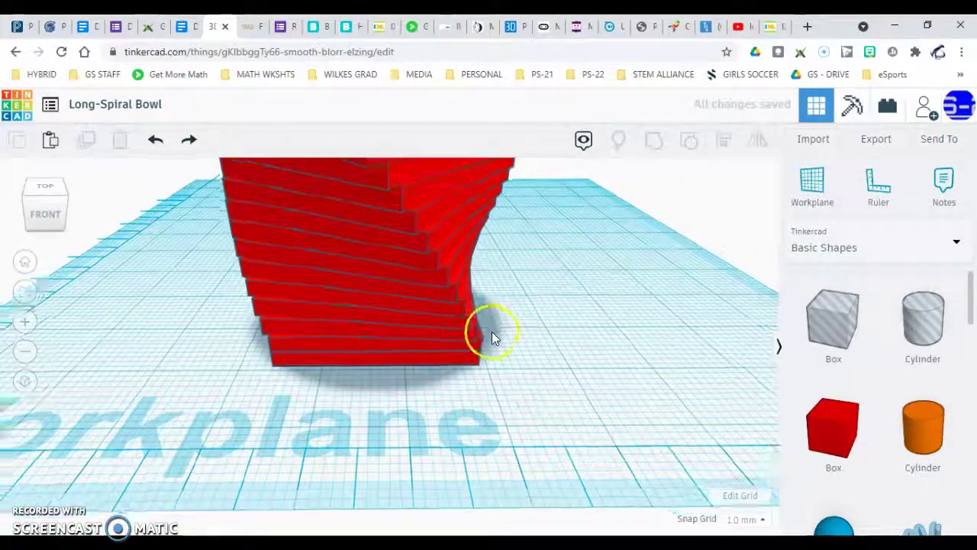
scroll(474, 345, down, 2)
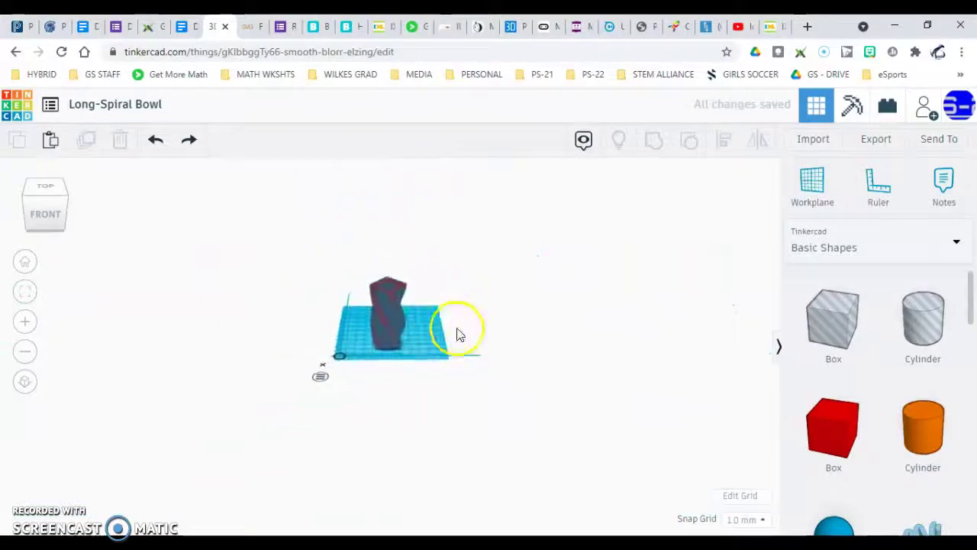
scroll(419, 306, up, 3)
right_drag(419, 305, 416, 382)
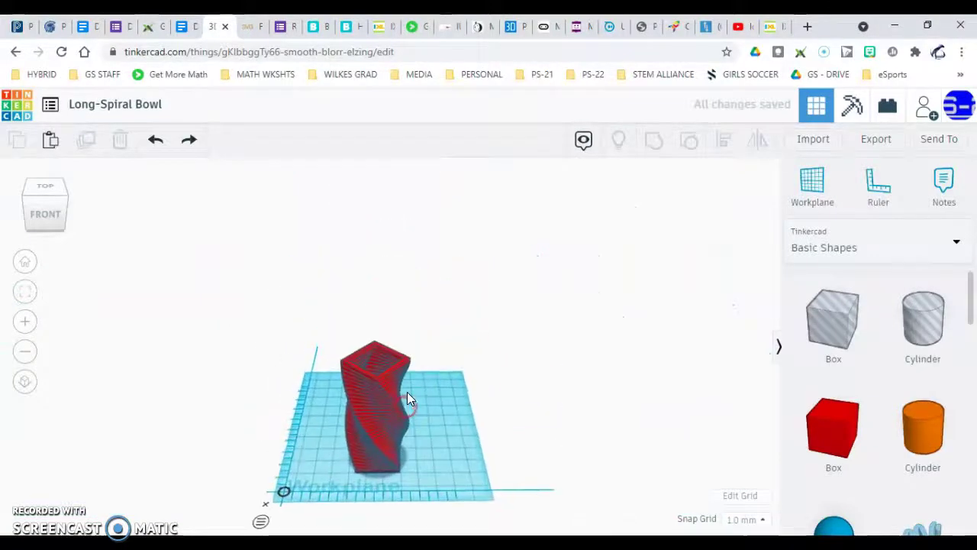
scroll(406, 393, up, 3)
right_drag(432, 279, 341, 240)
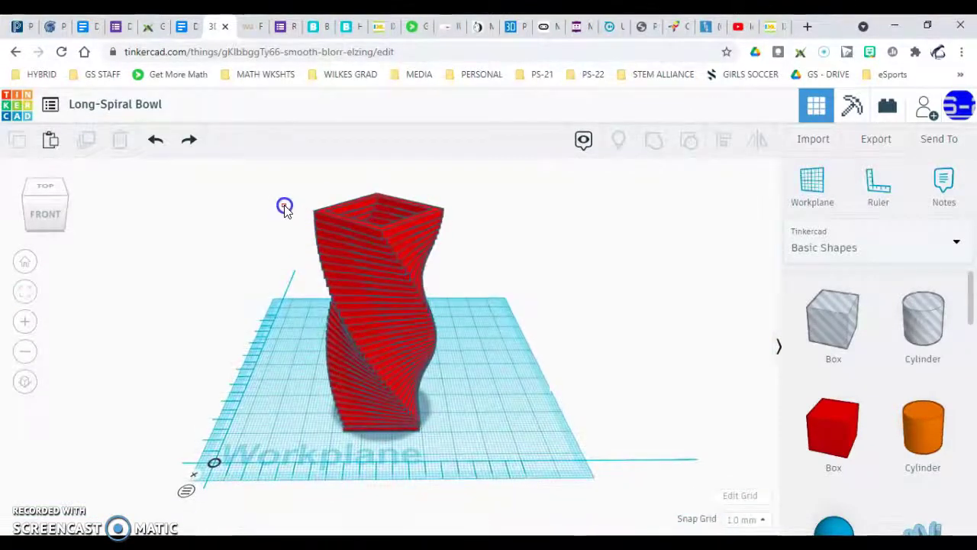
- Try grouping all the stacked shapes and moving the tower as one object, and undo the changes
drag(473, 433, 469, 431)
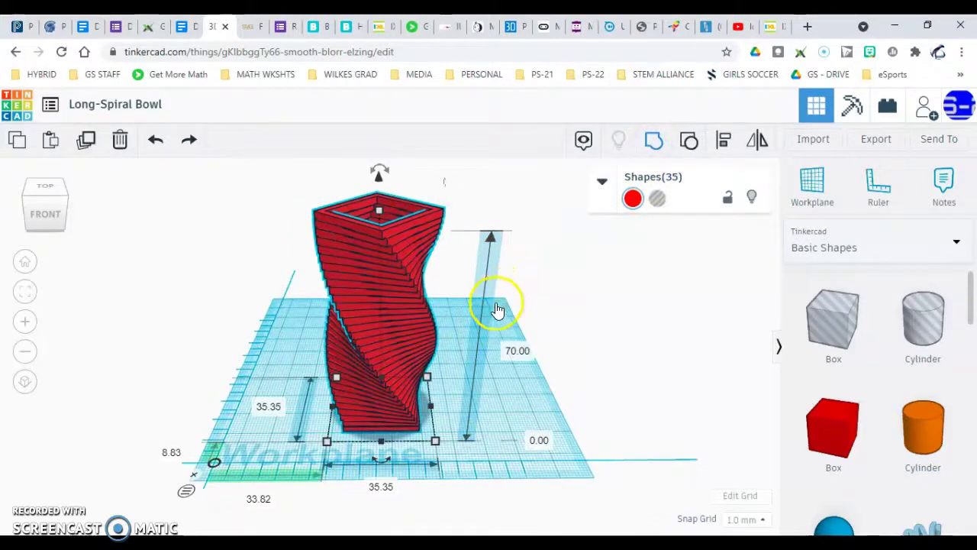
drag(364, 336, 387, 304)
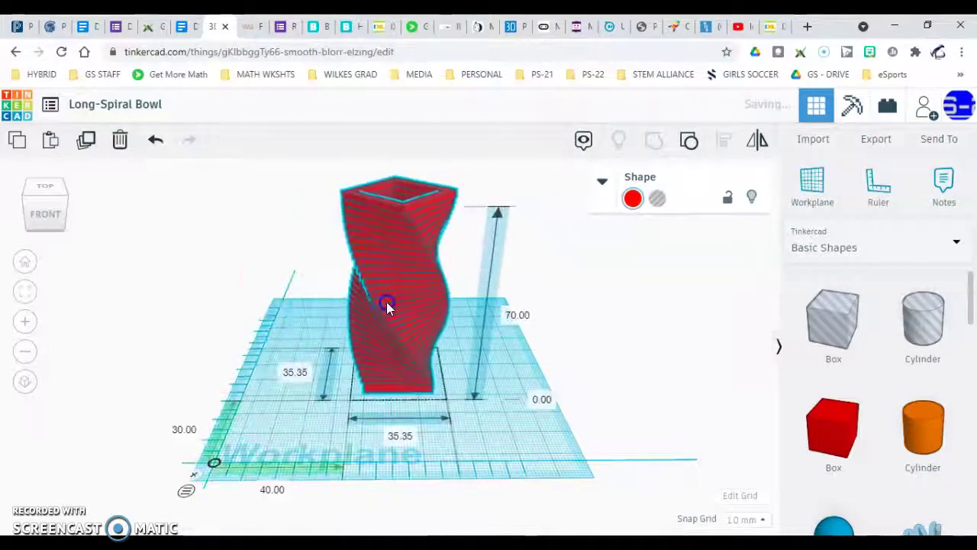
key(ctrl+z)
click(445, 296)
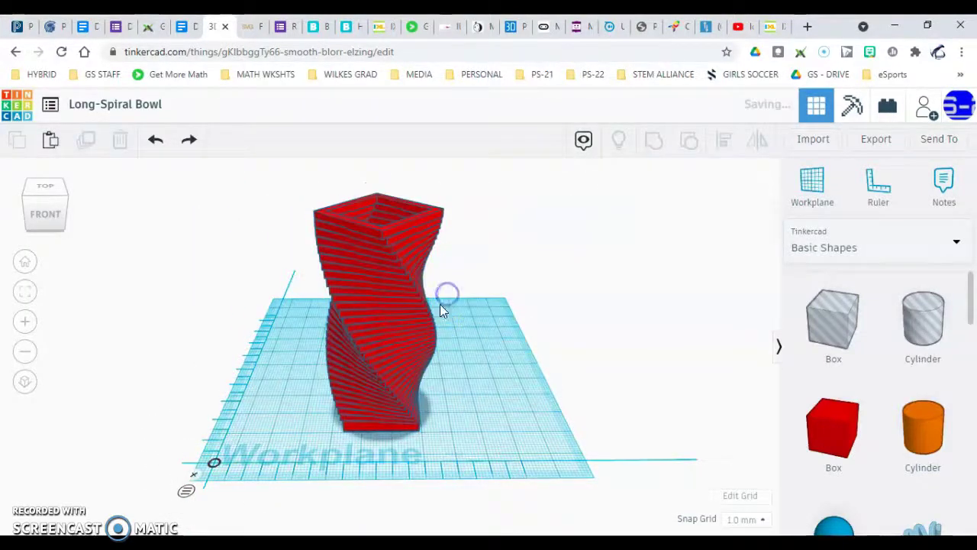
- Shift the grouped tower slightly and ungroup it into separate frames
mouse_move(391, 320)
mouse_down()
mouse_move(521, 305)
mouse_move(398, 305)
mouse_up()
click(689, 141)
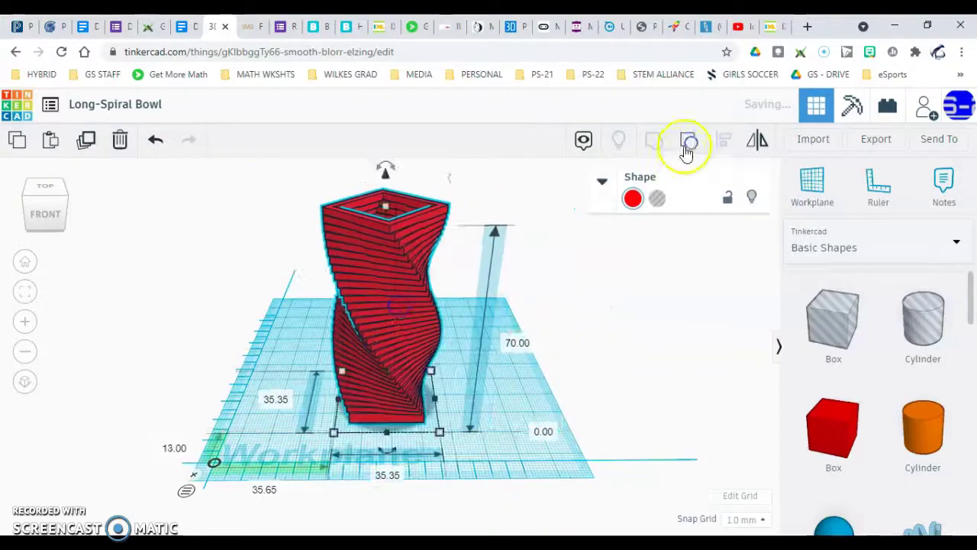
click(453, 293)
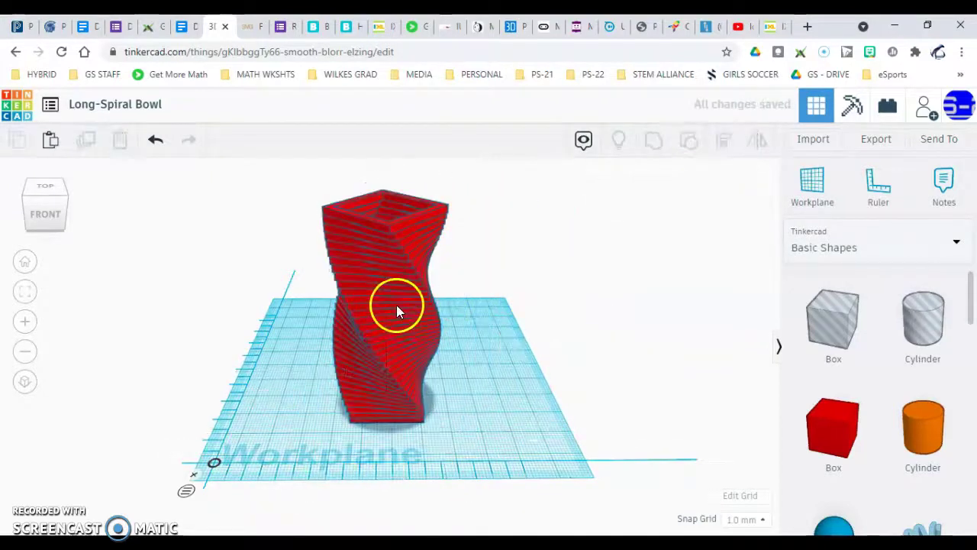
- Pull several individual square frames out of the ungrouped tower to different spots around it
drag(387, 313, 557, 300)
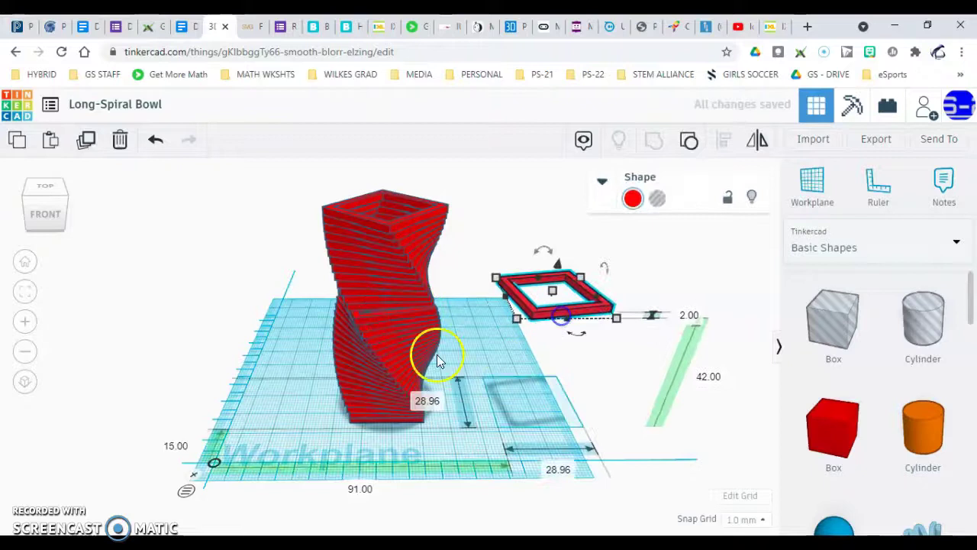
drag(436, 349, 283, 361)
drag(402, 293, 545, 207)
drag(386, 288, 443, 199)
drag(407, 338, 421, 365)
drag(366, 294, 262, 279)
drag(407, 374, 545, 434)
right_drag(741, 399, 680, 365)
- Undo the individual frame moves and the ungrouping of the tower
key(ctrl+z)
key(ctrl+z)
key(ctrl+z)
key(ctrl+z)
key(ctrl+z)
key(ctrl+z)
key(ctrl+z)
key(ctrl+z)
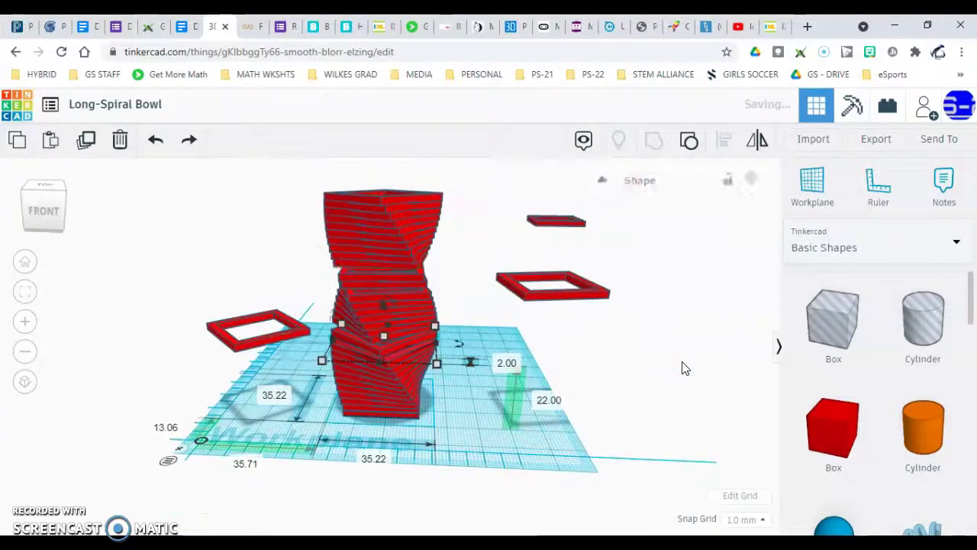
key(ctrl+z)
key(ctrl+z)
- Move the grouped tower as one piece to about 48 mm across and 26 mm deep from the ruler's origin
right_drag(490, 315, 411, 305)
click(267, 298)
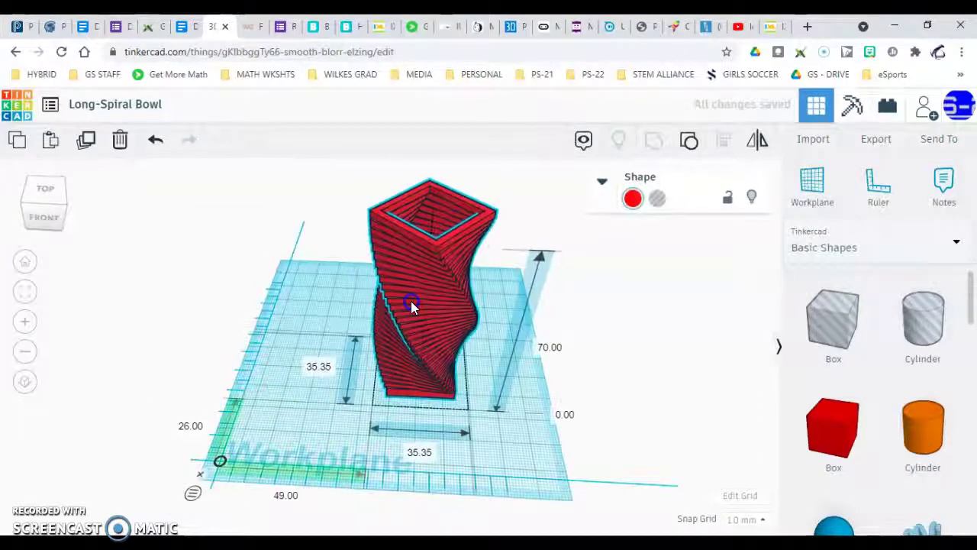
right_drag(480, 300, 443, 279)
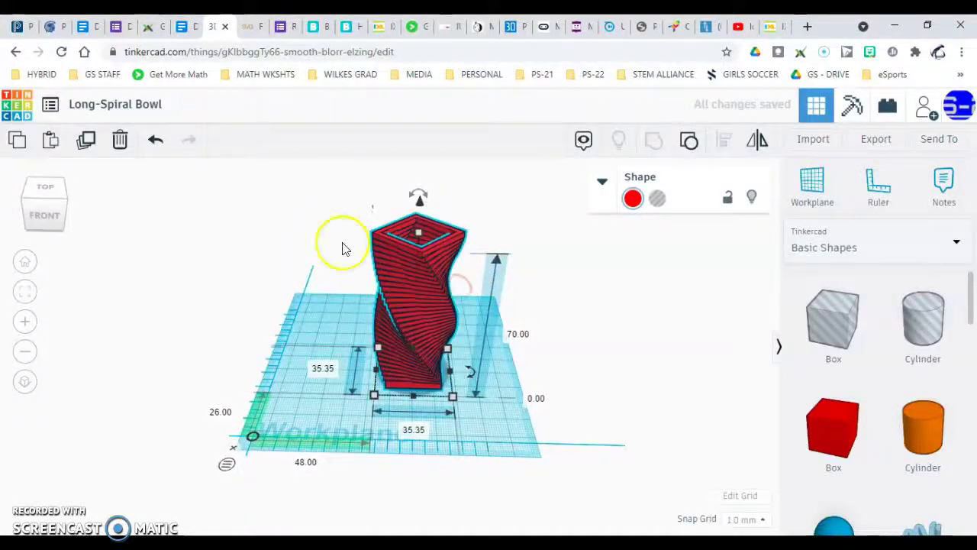